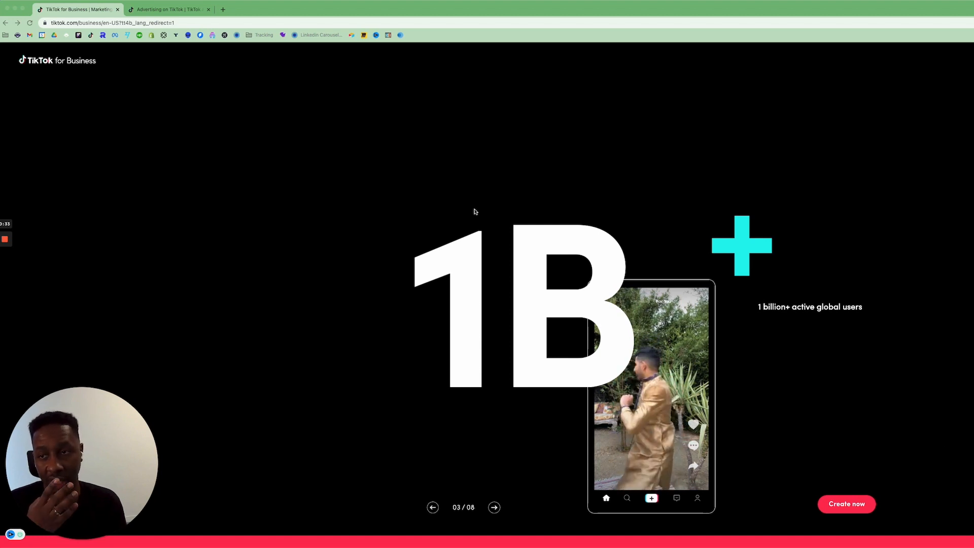
Switch to TikTok Ads Manager and look over the campaign list and the available asset types
{"action": "left_click", "coordinate": [176, 14]}
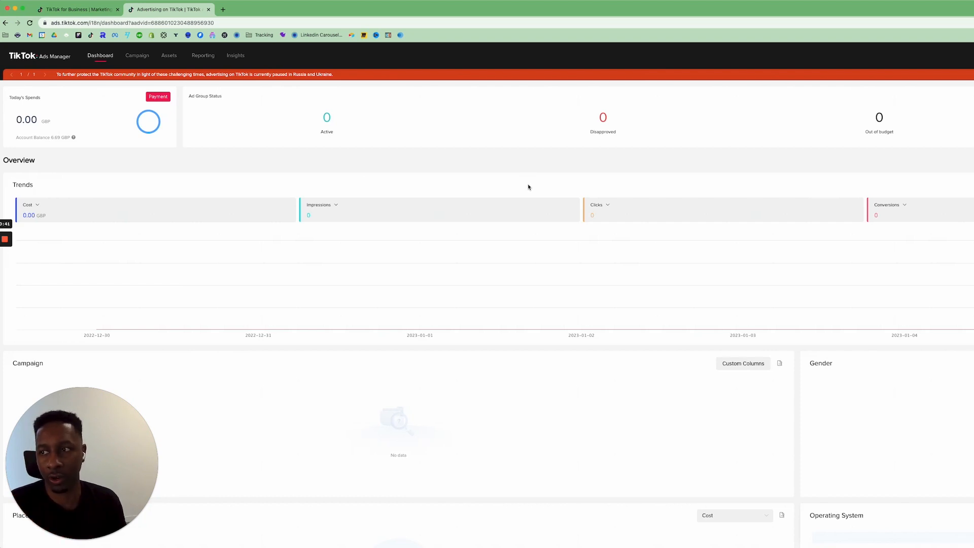
{"action": "left_click", "coordinate": [138, 56]}
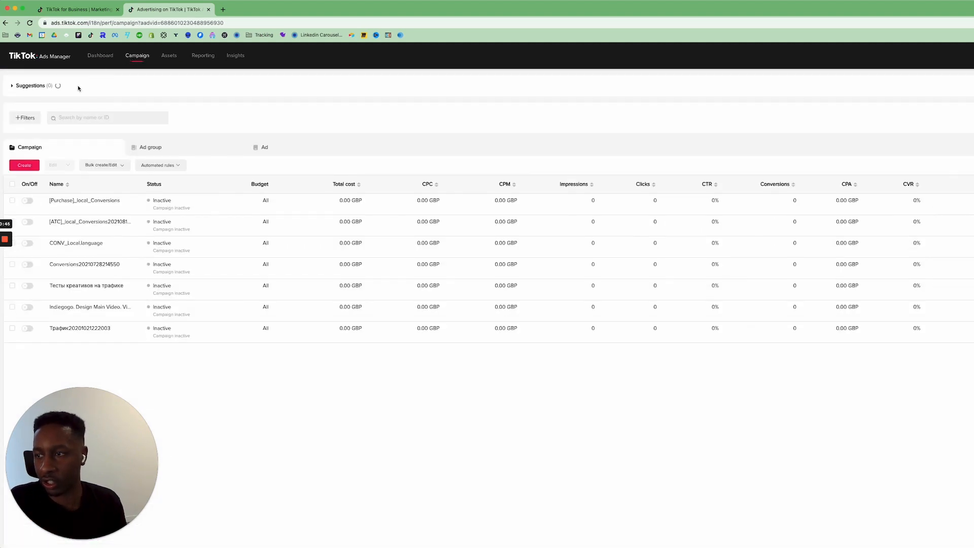
{"action": "mouse_move", "coordinate": [161, 63]}
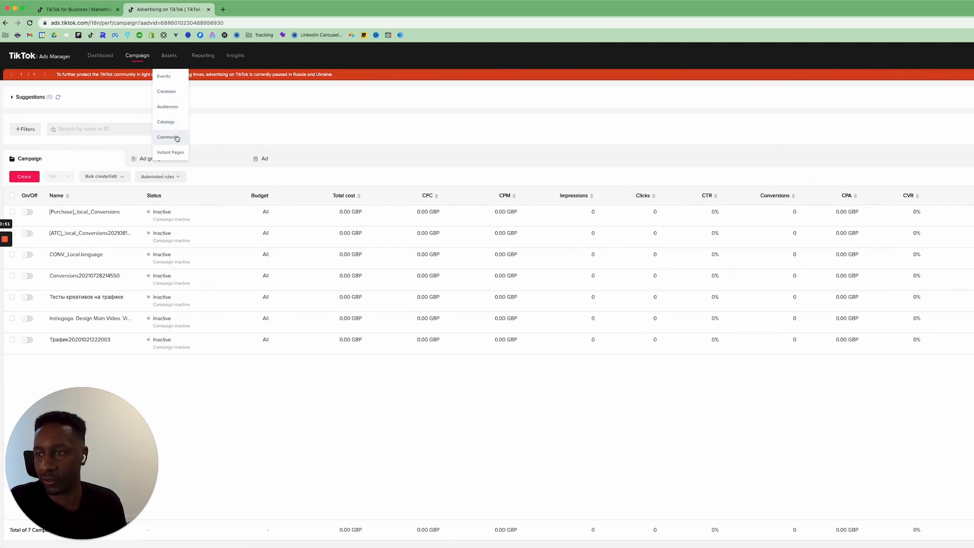
Review the account dashboard, including the alternative metrics offered for Conversions and Clicks in the Trends overview
{"action": "left_click", "coordinate": [101, 56]}
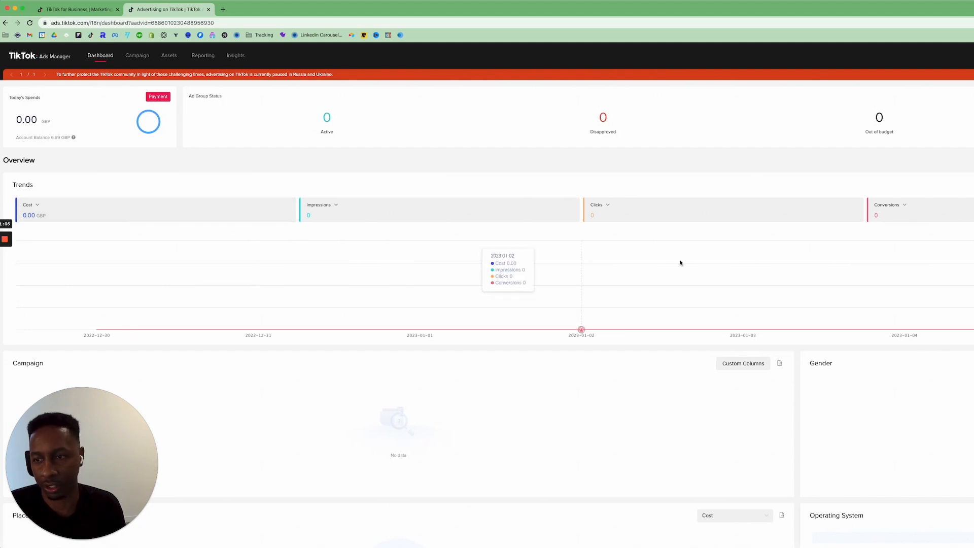
{"action": "scroll", "coordinate": [683, 309], "scroll_direction": "down", "scroll_amount": 3}
{"action": "scroll", "coordinate": [303, 269], "scroll_direction": "down", "scroll_amount": 3}
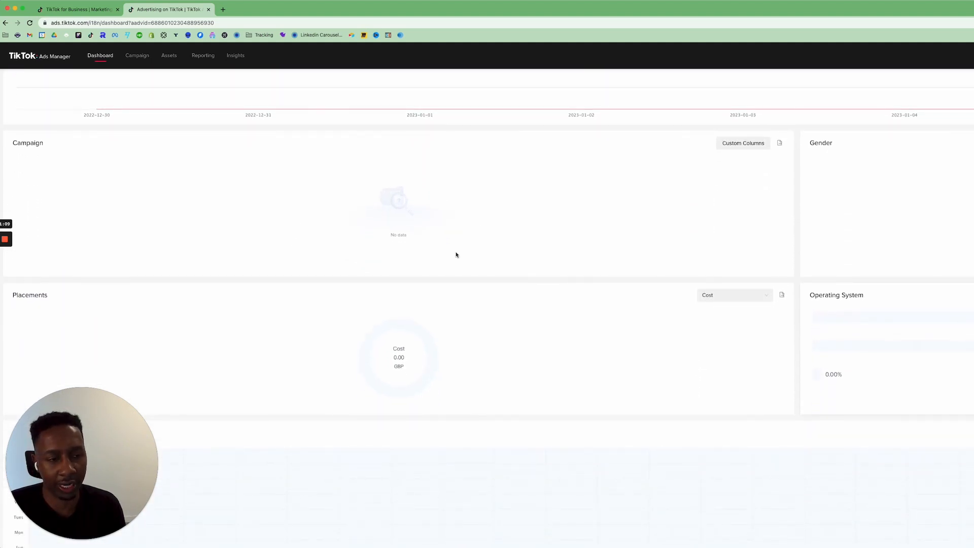
{"action": "scroll", "coordinate": [456, 255], "scroll_direction": "up", "scroll_amount": 6}
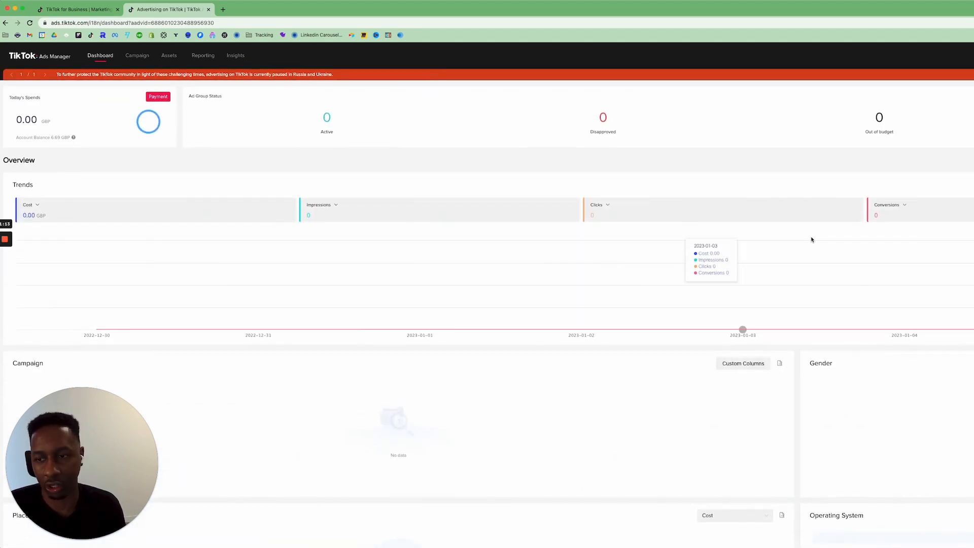
{"action": "left_click", "coordinate": [904, 206]}
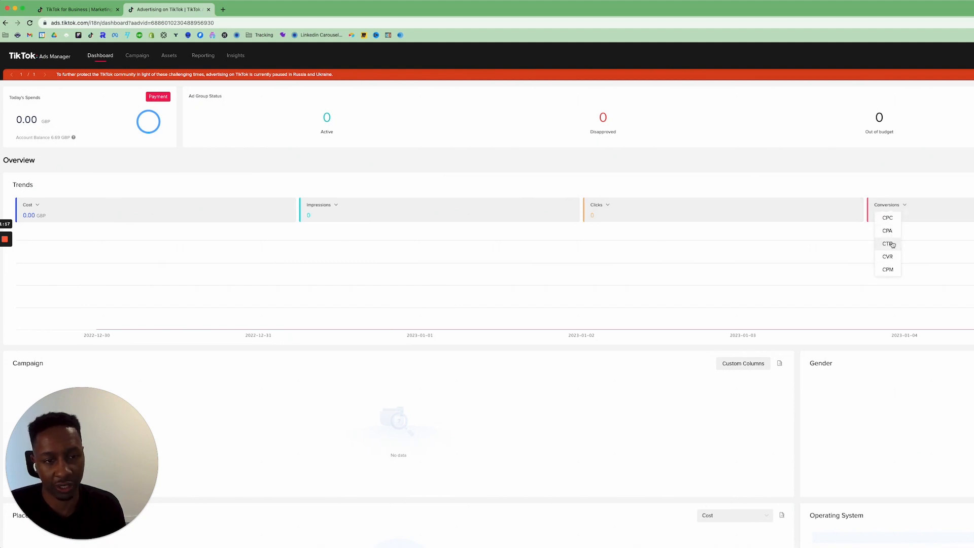
{"action": "left_click", "coordinate": [608, 206]}
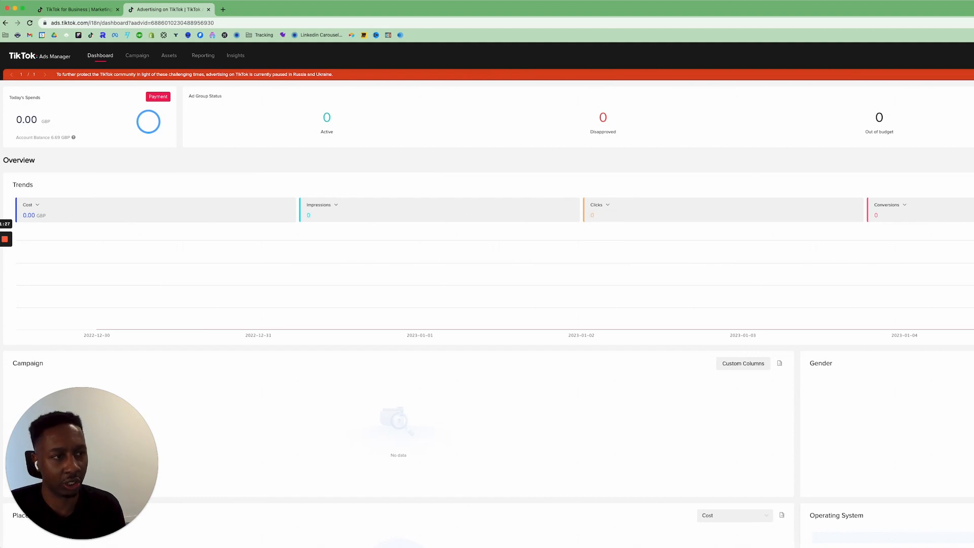
Open web events management in Events Manager and skip the introduction to its update
{"action": "left_click", "coordinate": [131, 59]}
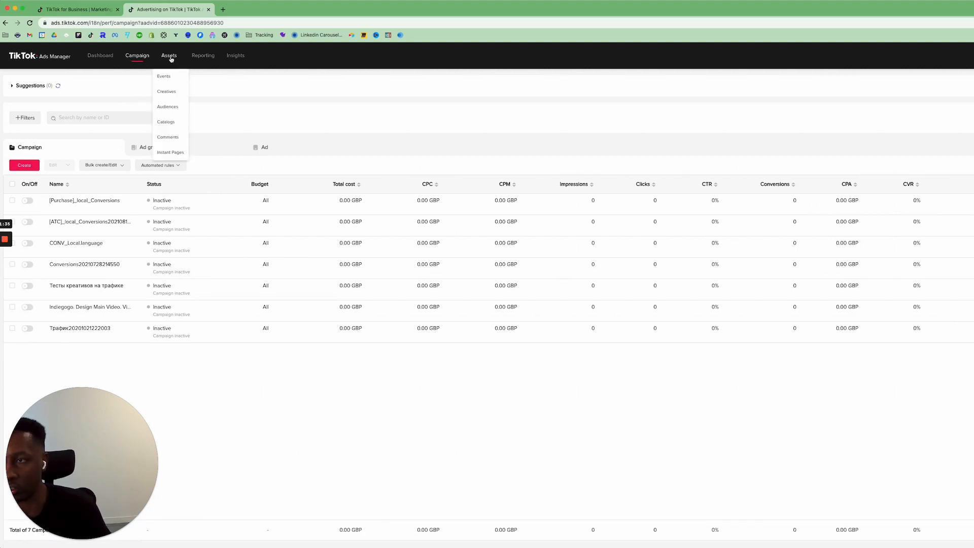
{"action": "left_click", "coordinate": [167, 83]}
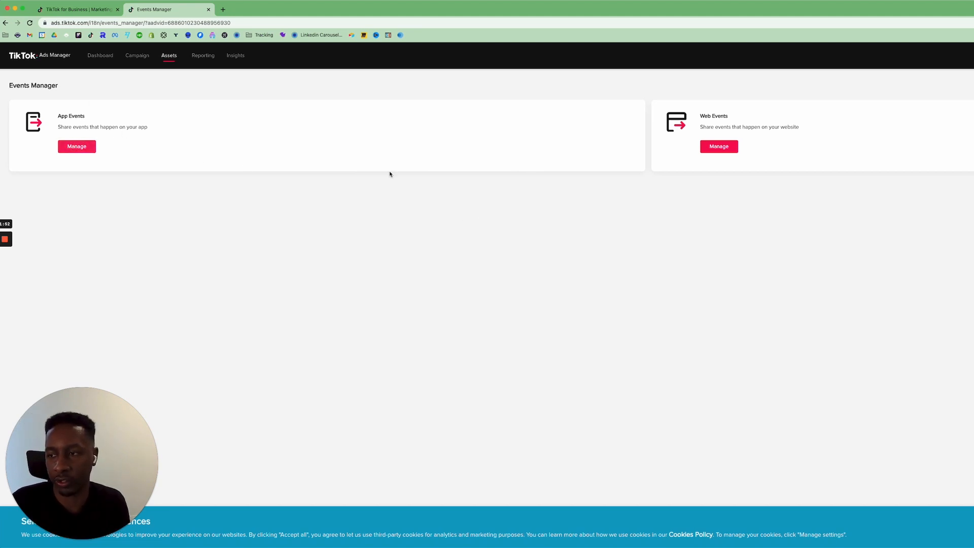
{"action": "left_click", "coordinate": [736, 151]}
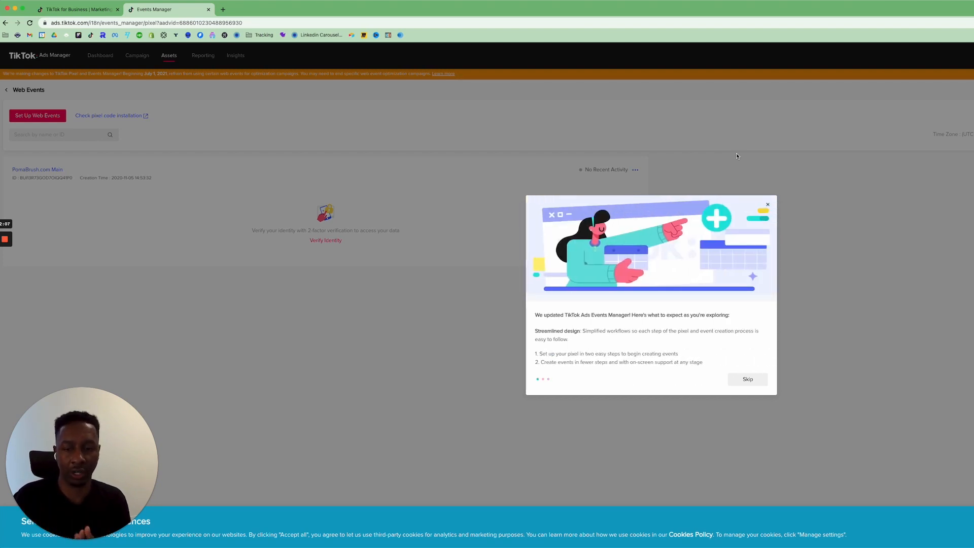
{"action": "left_click", "coordinate": [747, 380]}
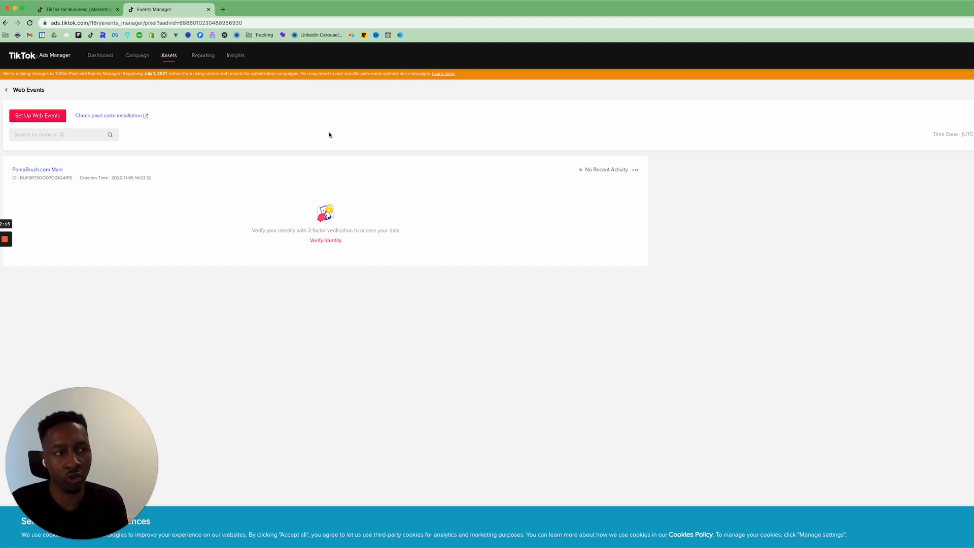
Start a TikTok Pixel setup named Pixel 2 with automatic partner-platform installation, view the partner choices, and cancel it
{"action": "left_click", "coordinate": [51, 120]}
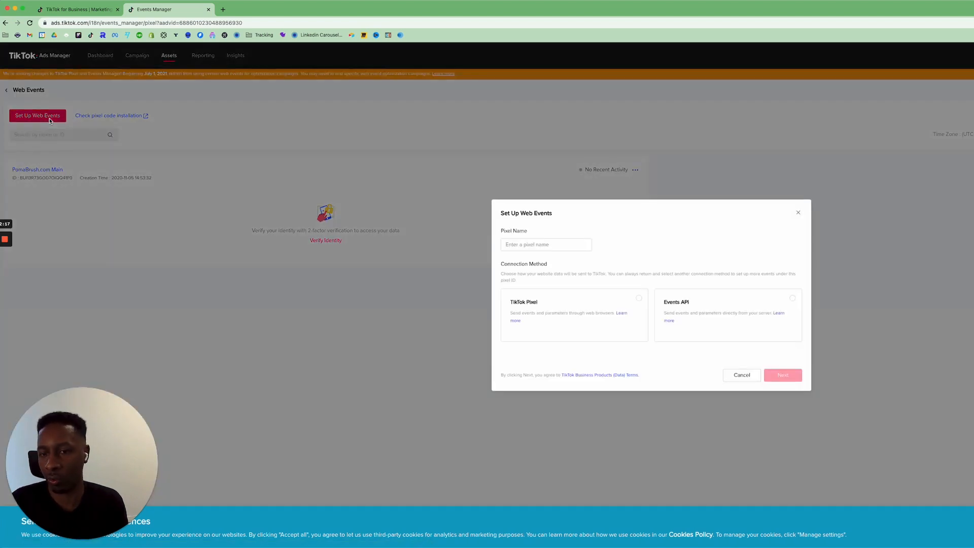
{"action": "left_click", "coordinate": [528, 245]}
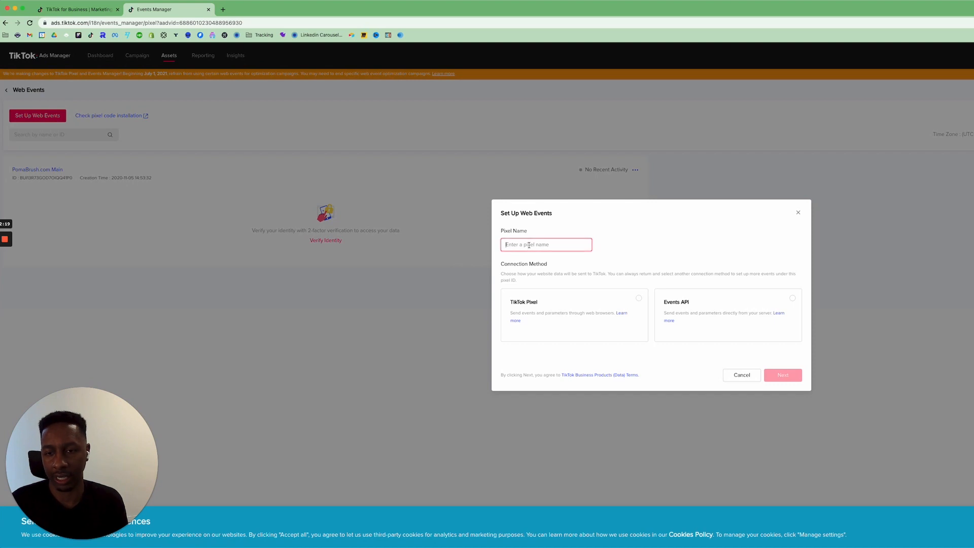
{"action": "type", "text": "Pixel 2"}
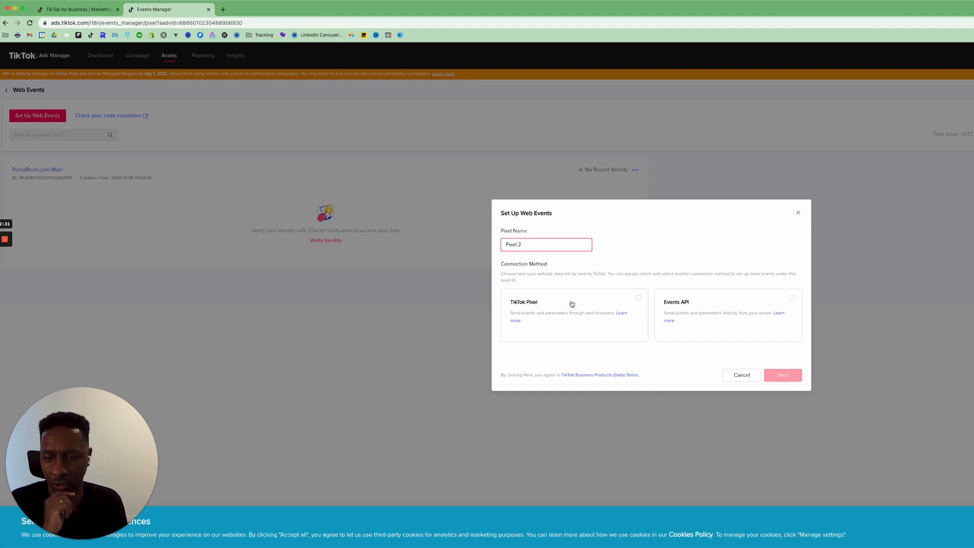
{"action": "left_click", "coordinate": [593, 306]}
{"action": "left_click", "coordinate": [791, 375]}
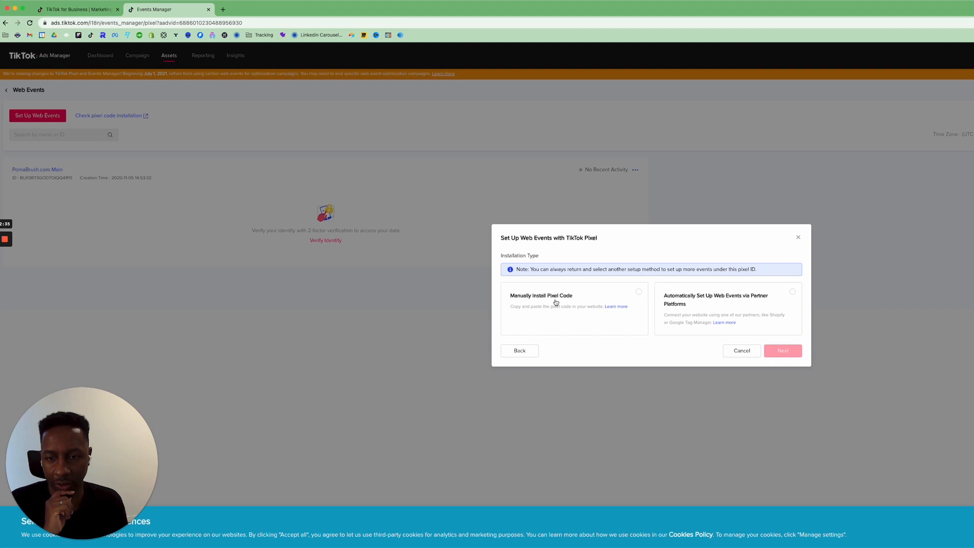
{"action": "left_click", "coordinate": [776, 303]}
{"action": "left_click", "coordinate": [789, 350]}
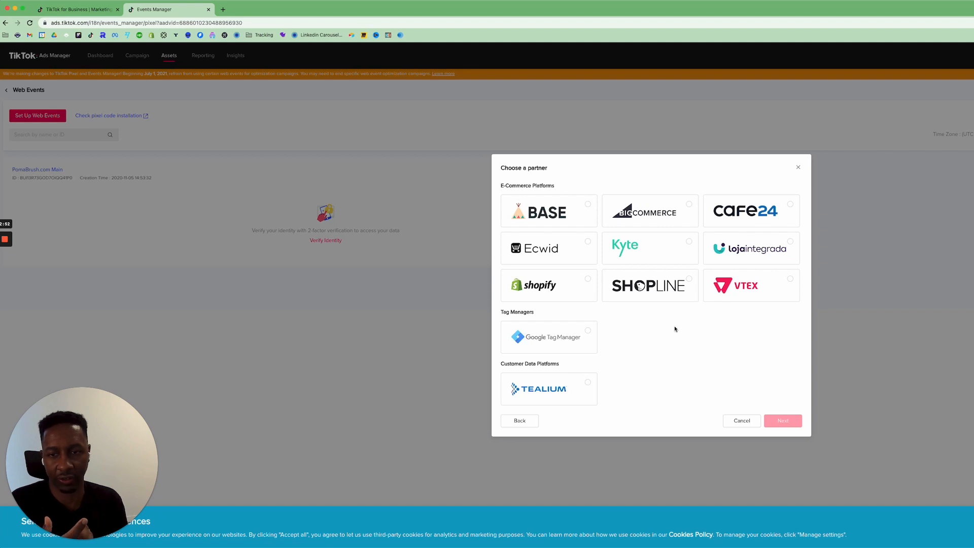
{"action": "left_click", "coordinate": [741, 423]}
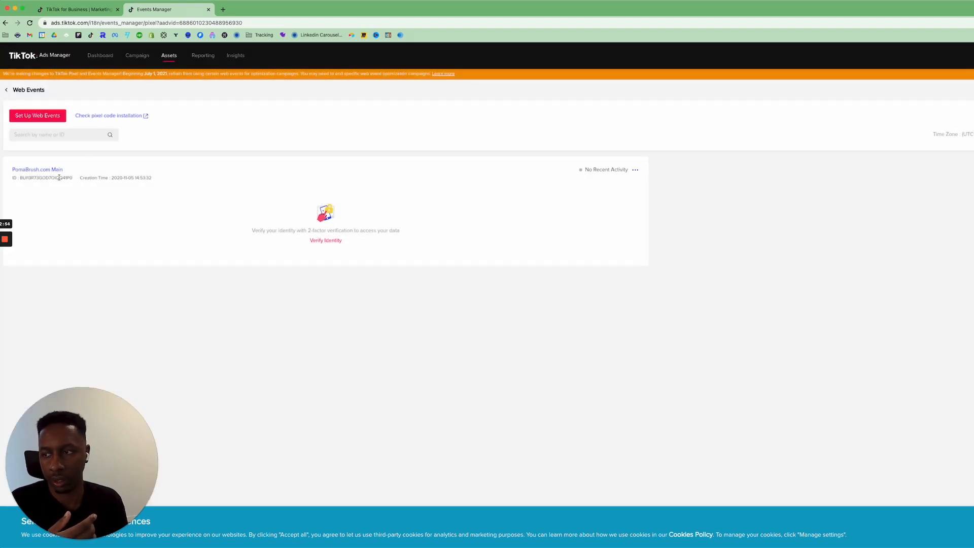
Start an Events API setup named pixel 3 with automatic partner-platform installation, view the partner choices, and cancel it
{"action": "left_click", "coordinate": [45, 116]}
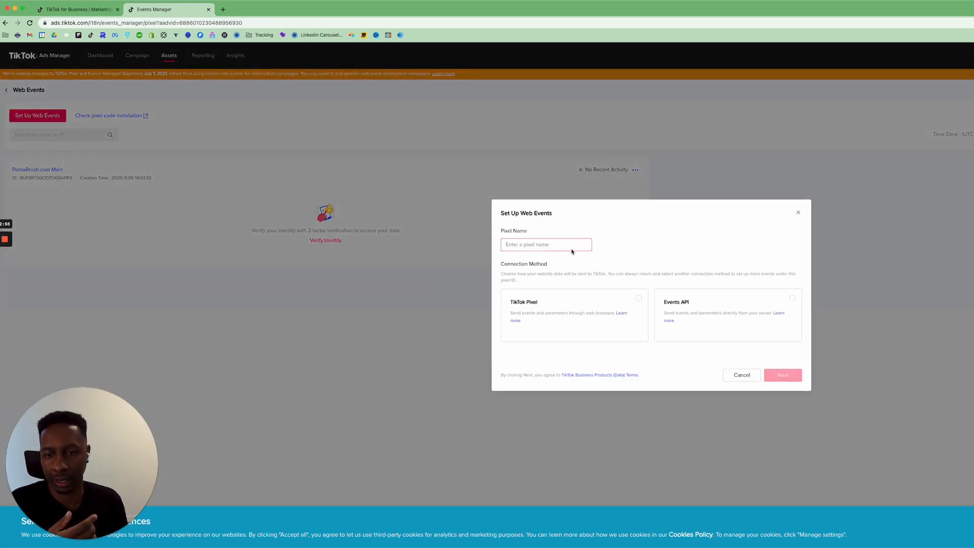
{"action": "left_click", "coordinate": [571, 248]}
{"action": "type", "text": "pixel 3"}
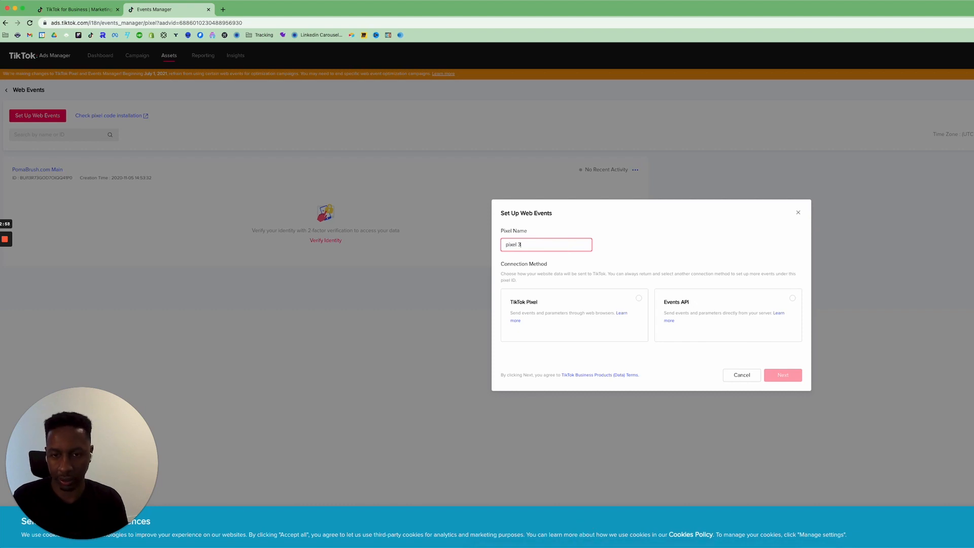
{"action": "left_click", "coordinate": [749, 316]}
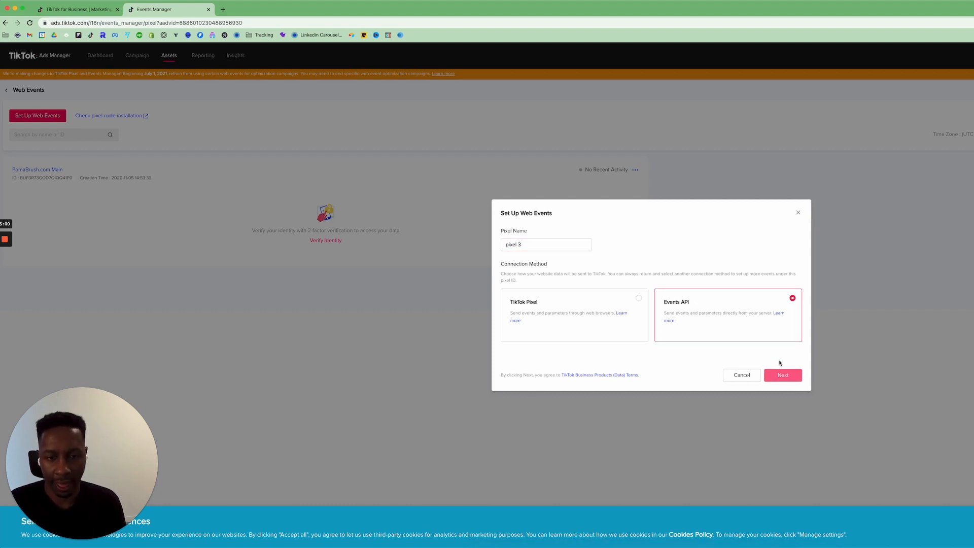
{"action": "left_click", "coordinate": [780, 375]}
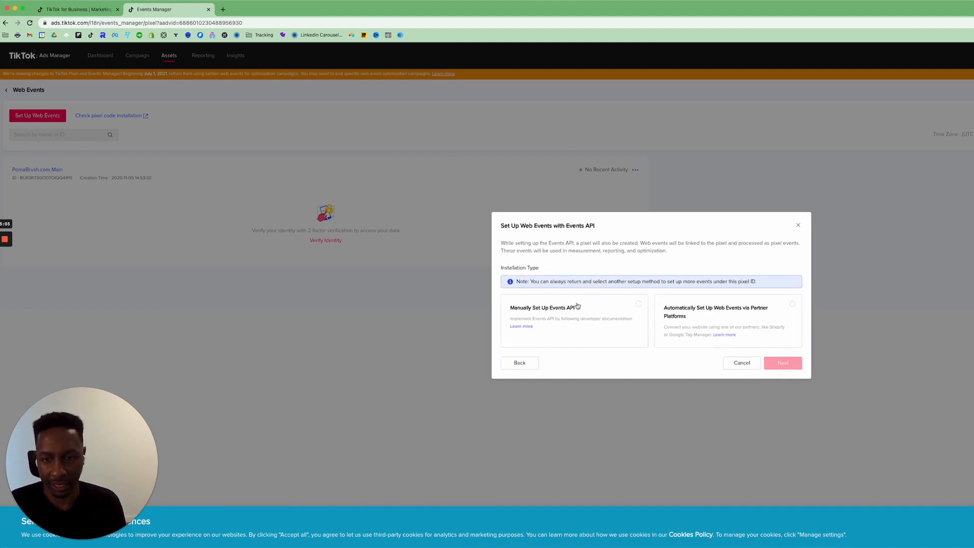
{"action": "left_click", "coordinate": [715, 315]}
{"action": "left_click", "coordinate": [783, 364]}
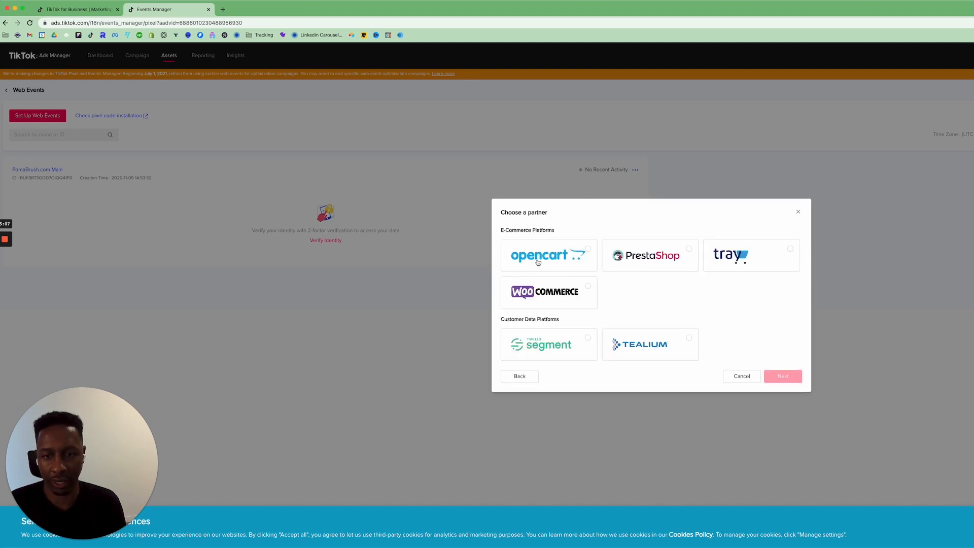
{"action": "left_click", "coordinate": [753, 376]}
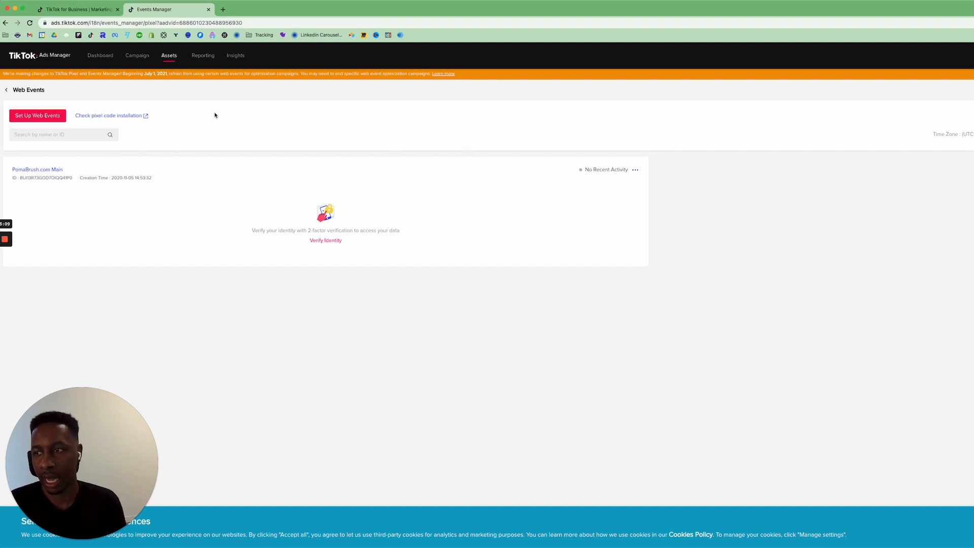
Create a web events pixel named pixel using TikTok Pixel, manual pixel code installation and the Custom Code event setup method
{"action": "left_click", "coordinate": [54, 116]}
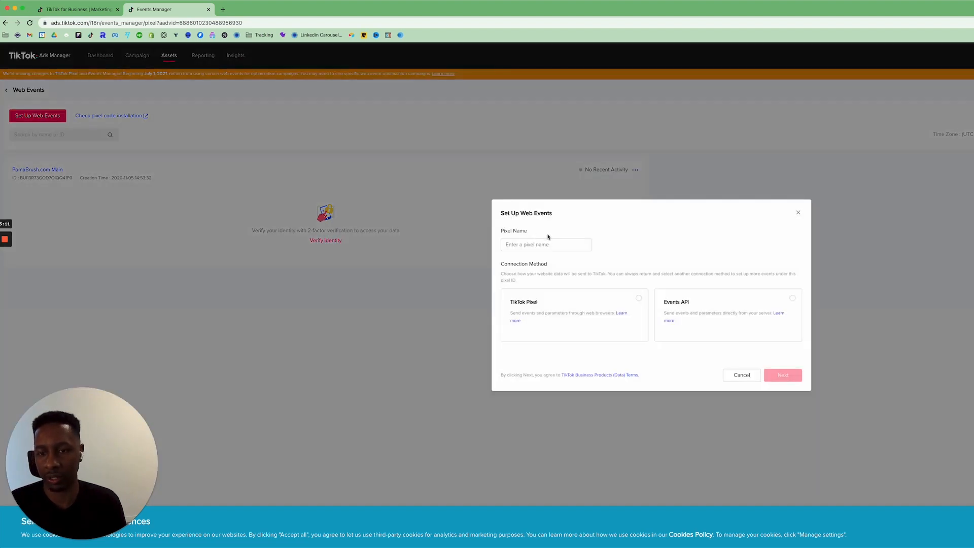
{"action": "left_click", "coordinate": [543, 244]}
{"action": "type", "text": "pixel"}
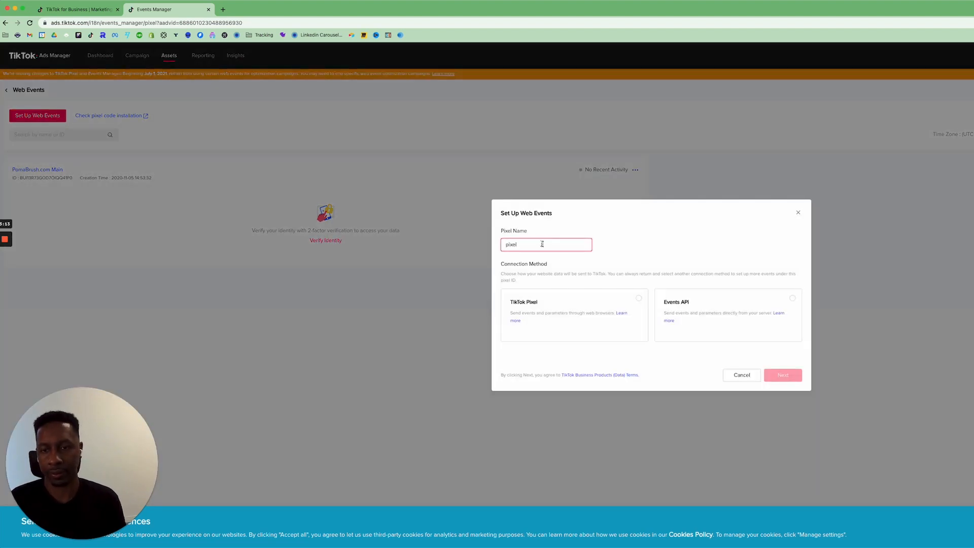
{"action": "left_click", "coordinate": [585, 293]}
{"action": "left_click", "coordinate": [782, 375]}
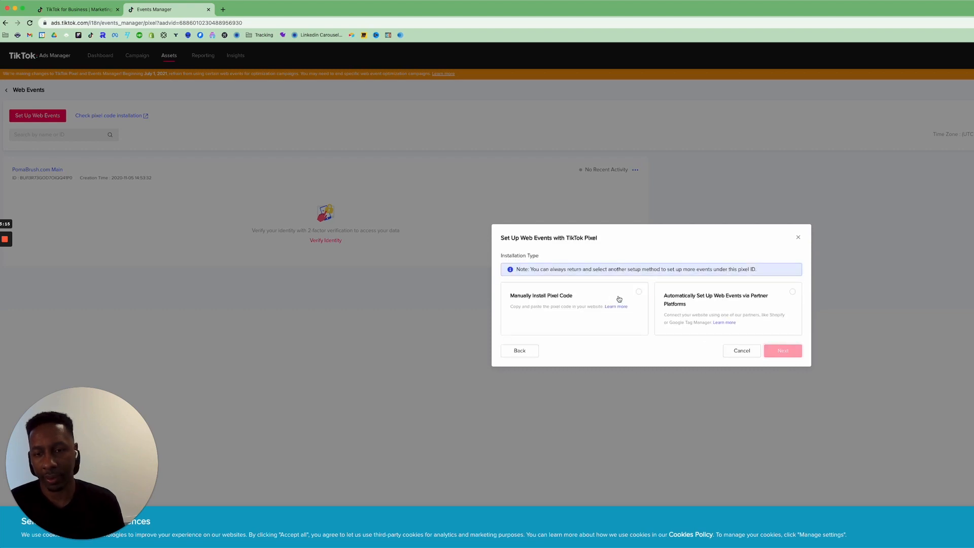
{"action": "left_click", "coordinate": [588, 301]}
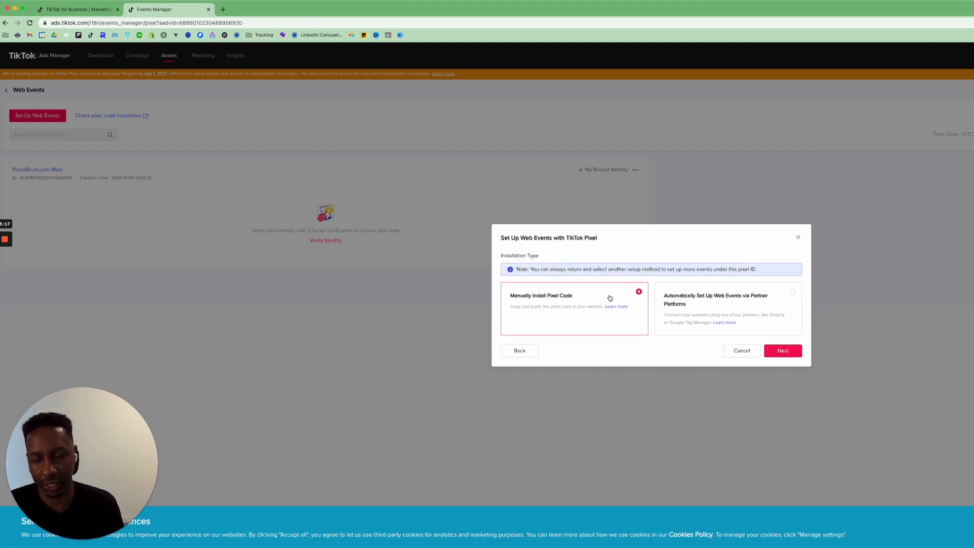
{"action": "left_click", "coordinate": [784, 351]}
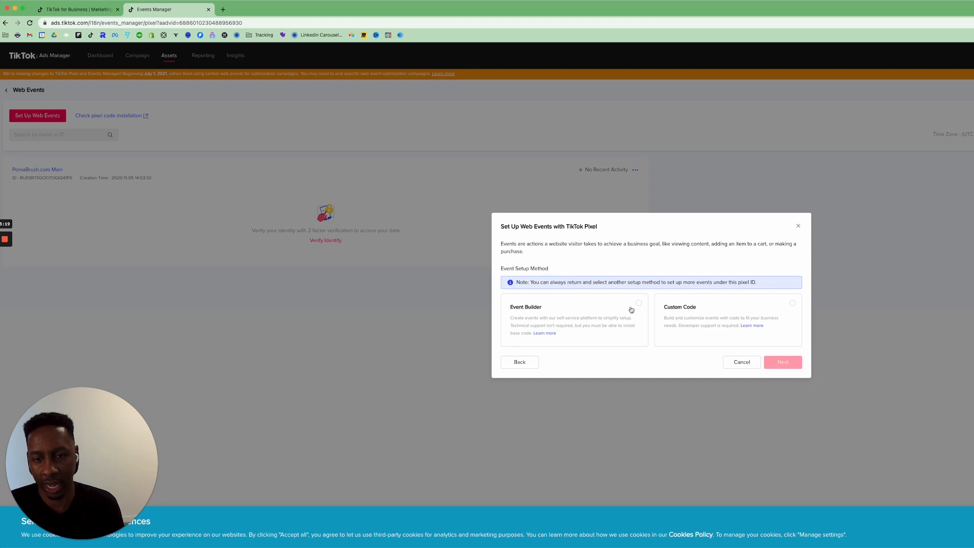
{"action": "left_click", "coordinate": [717, 319]}
{"action": "left_click", "coordinate": [784, 362]}
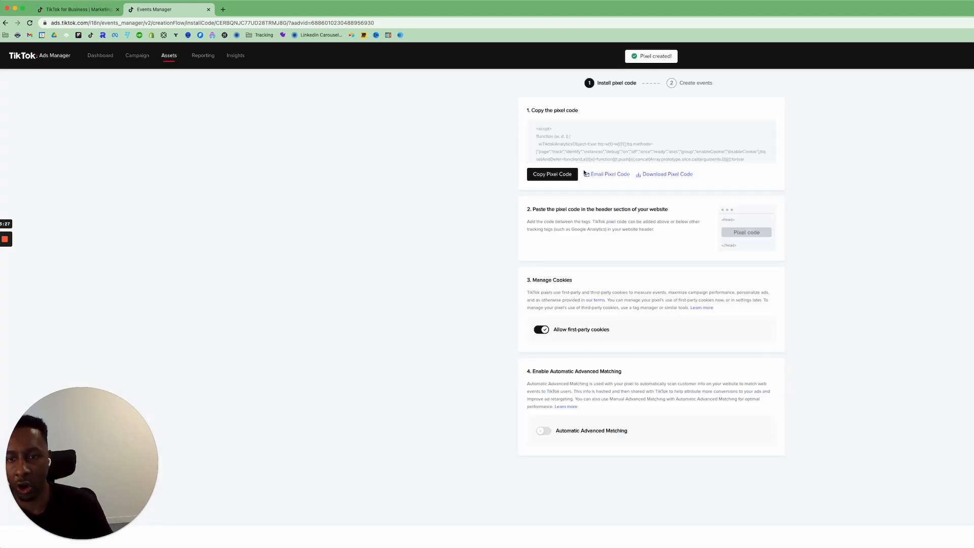
Turn on Automatic Advanced Matching for the new pixel and continue to the event creation stage
{"action": "mouse_move", "coordinate": [641, 151]}
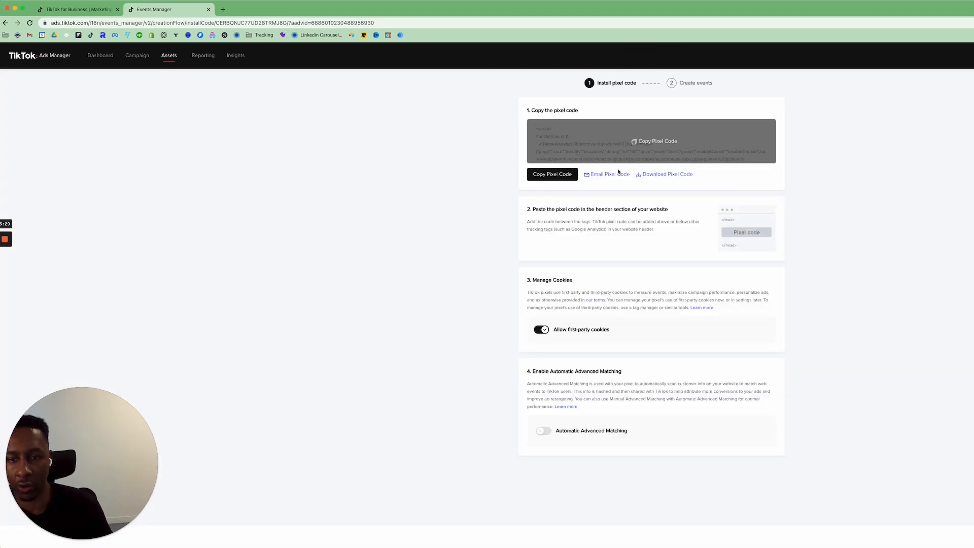
{"action": "left_click", "coordinate": [542, 431]}
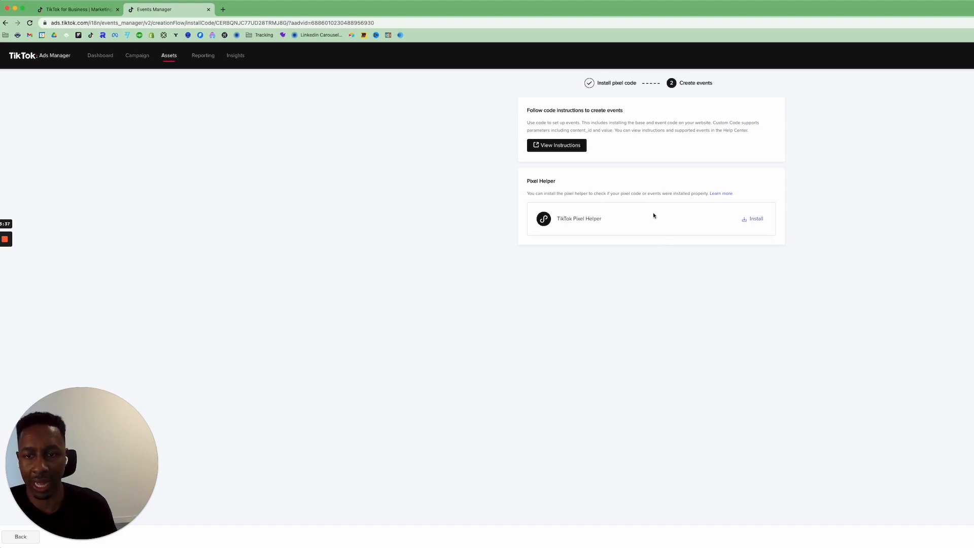
Look at the TikTok Pixel Helper extension's Chrome Web Store page, close it and return to Events Manager
{"action": "left_click", "coordinate": [756, 218]}
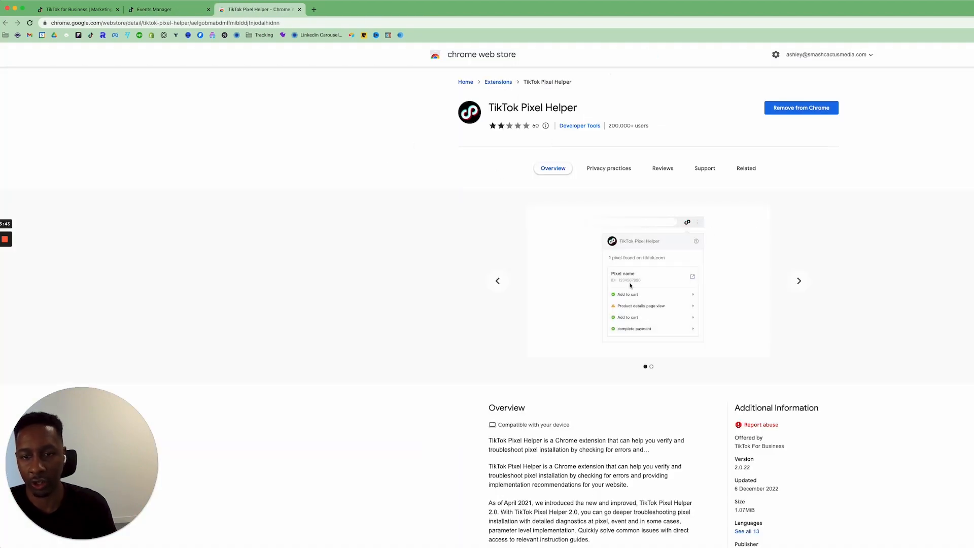
{"action": "left_click", "coordinate": [299, 9]}
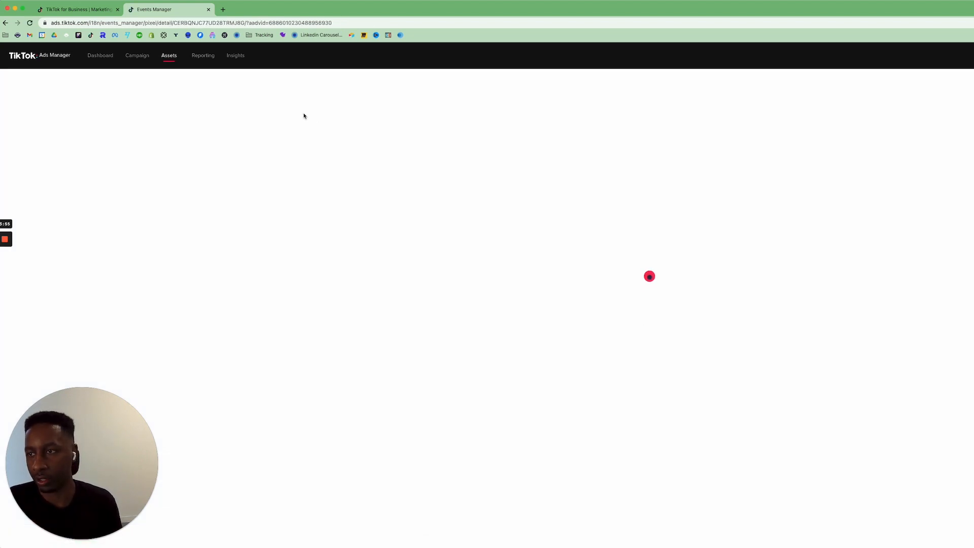
{"action": "mouse_move", "coordinate": [173, 59]}
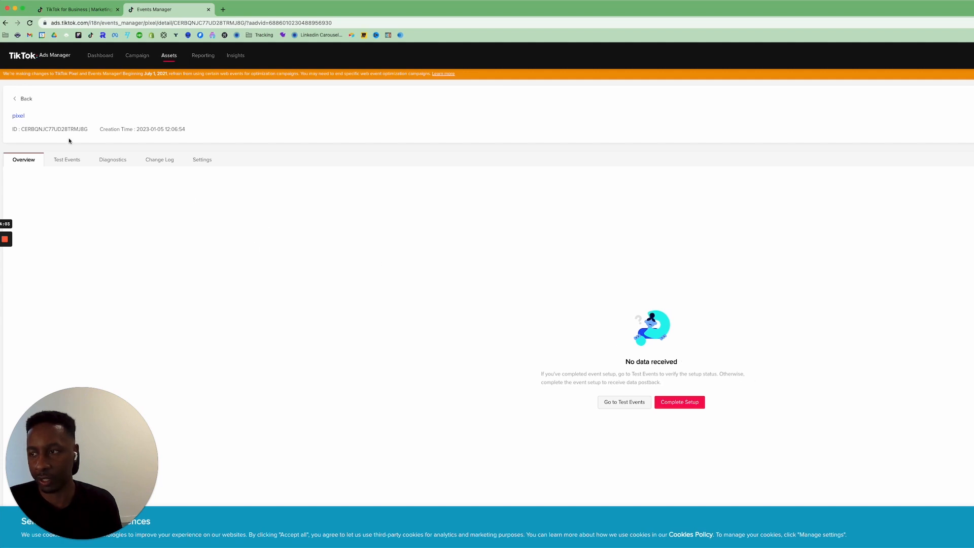
Open the new pixel's test events page and dismiss its pixel helper tip and QR code guidance
{"action": "left_click", "coordinate": [65, 162]}
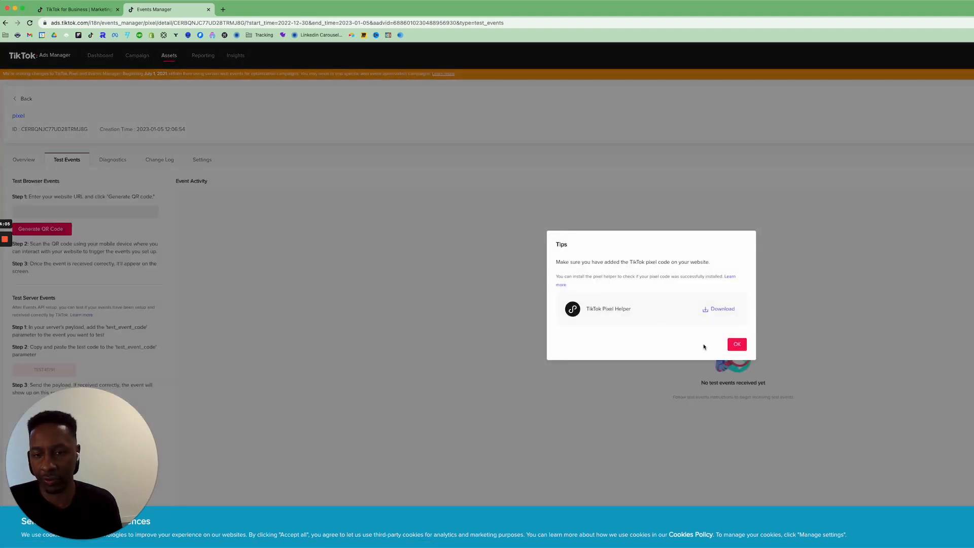
{"action": "left_click", "coordinate": [737, 345]}
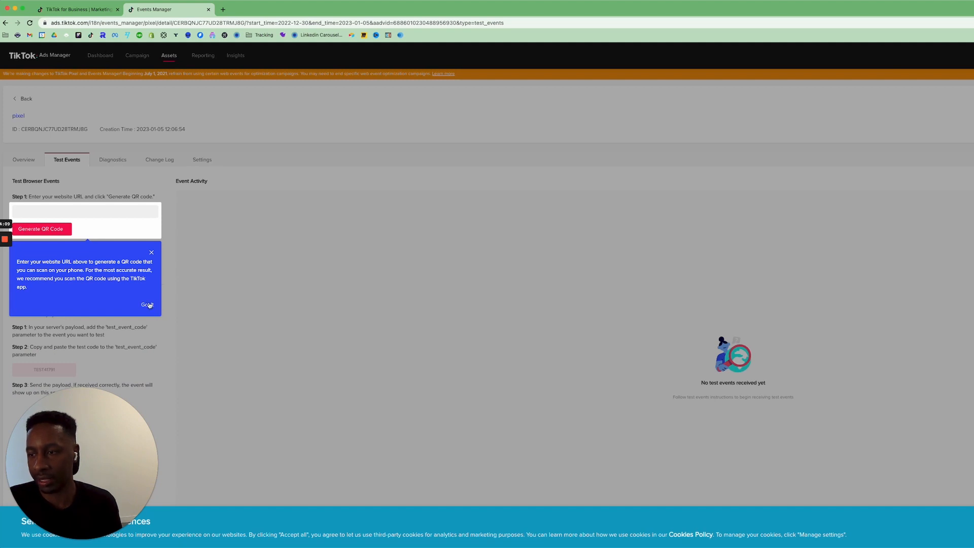
{"action": "left_click", "coordinate": [147, 304]}
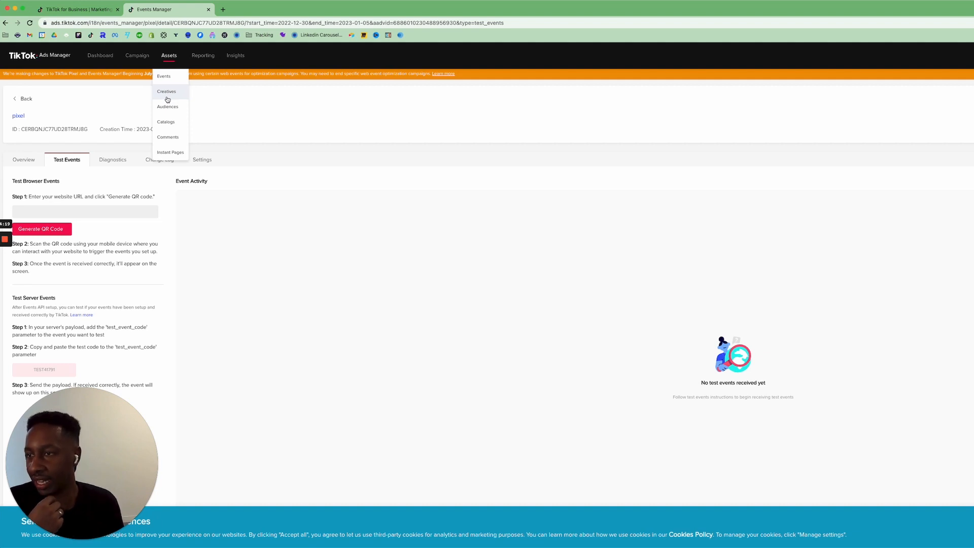
Open the Creatives overview and look through the video suggestions, Trend Discovery hashtags and Top Ads
{"action": "left_click", "coordinate": [167, 96]}
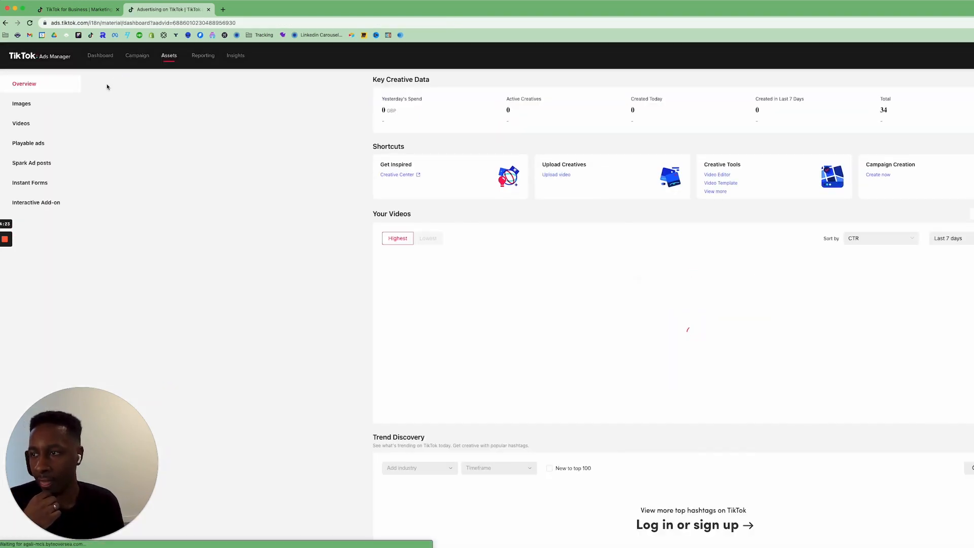
{"action": "scroll", "coordinate": [563, 248], "scroll_direction": "down", "scroll_amount": 8}
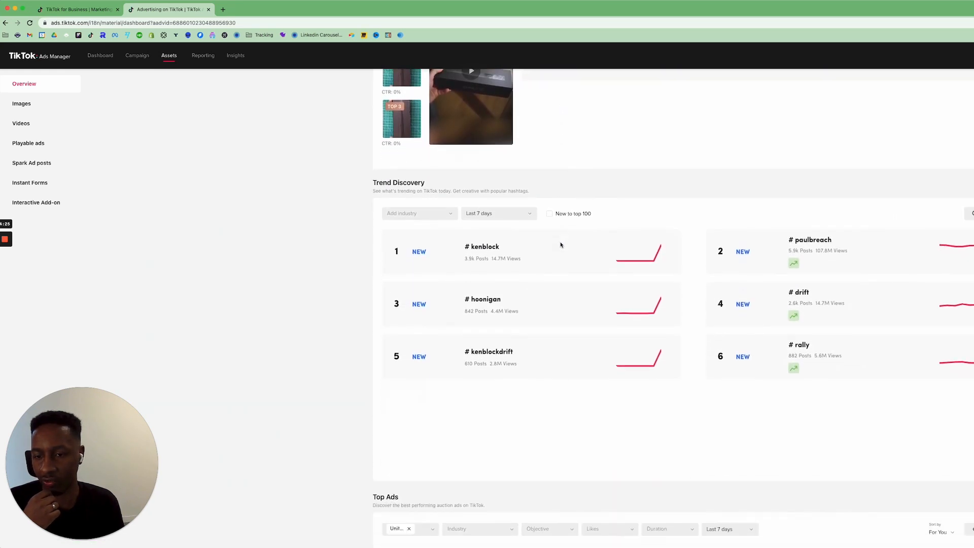
{"action": "scroll", "coordinate": [506, 206], "scroll_direction": "up", "scroll_amount": 1}
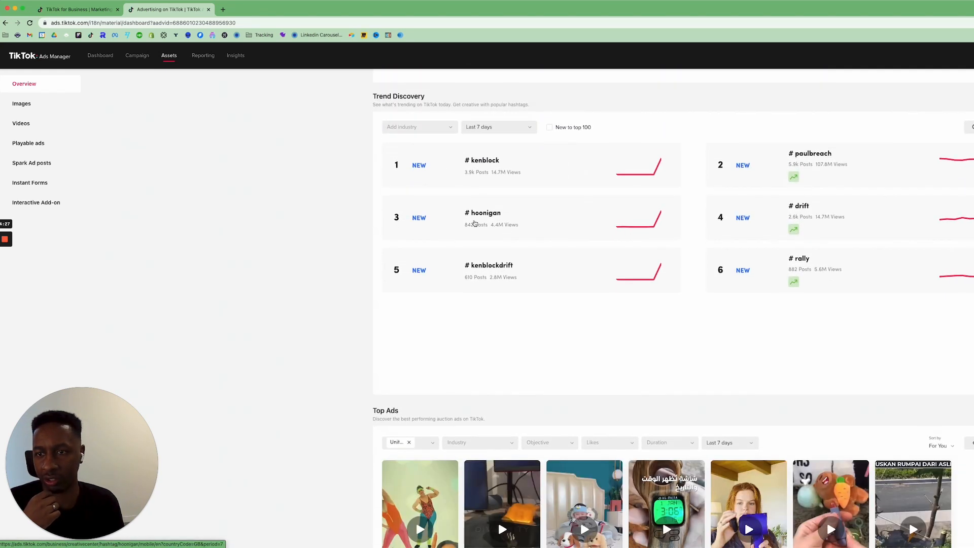
{"action": "scroll", "coordinate": [504, 223], "scroll_direction": "down", "scroll_amount": 3}
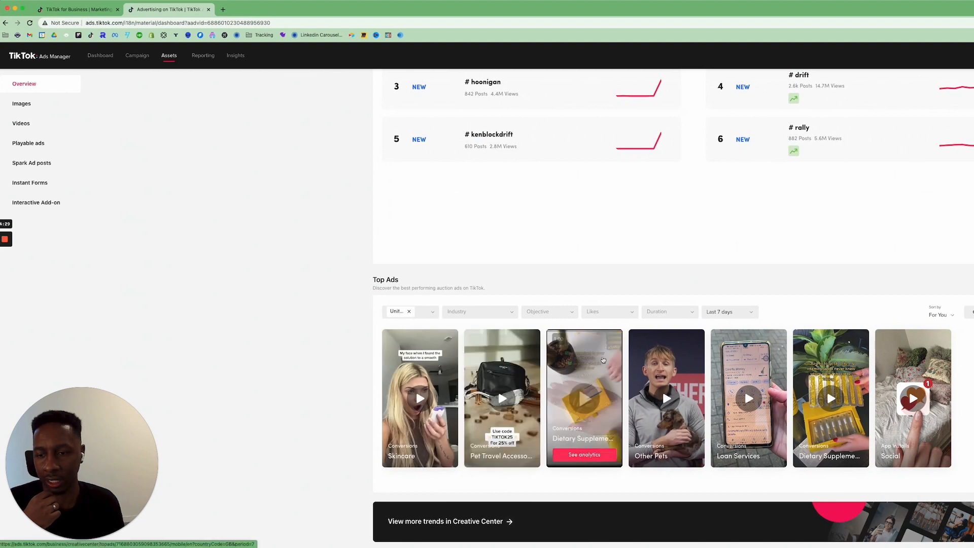
{"action": "scroll", "coordinate": [558, 355], "scroll_direction": "up", "scroll_amount": 4}
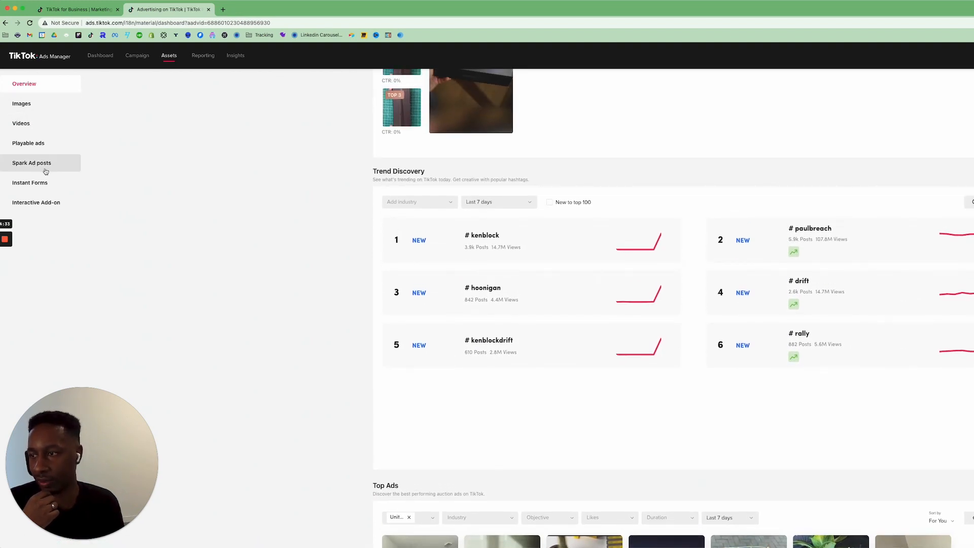
{"action": "scroll", "coordinate": [186, 171], "scroll_direction": "up", "scroll_amount": 2}
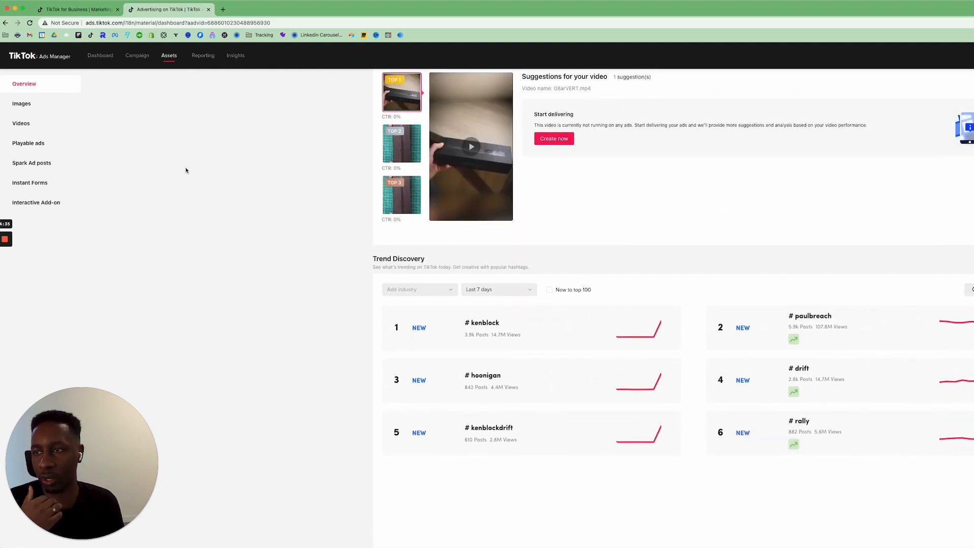
View the Audiences list, and view the Blocked Words page in the TikTok comments section
{"action": "mouse_move", "coordinate": [165, 64]}
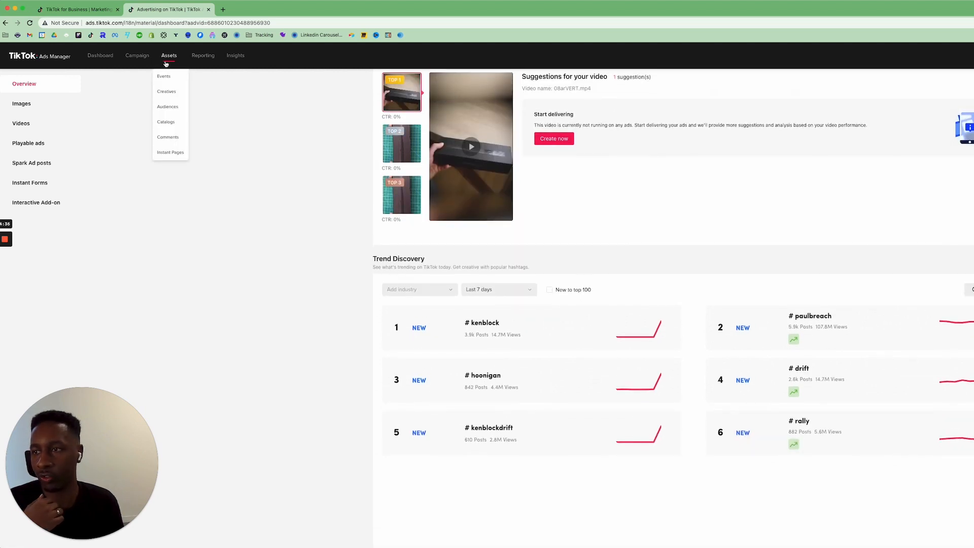
{"action": "left_click", "coordinate": [168, 111]}
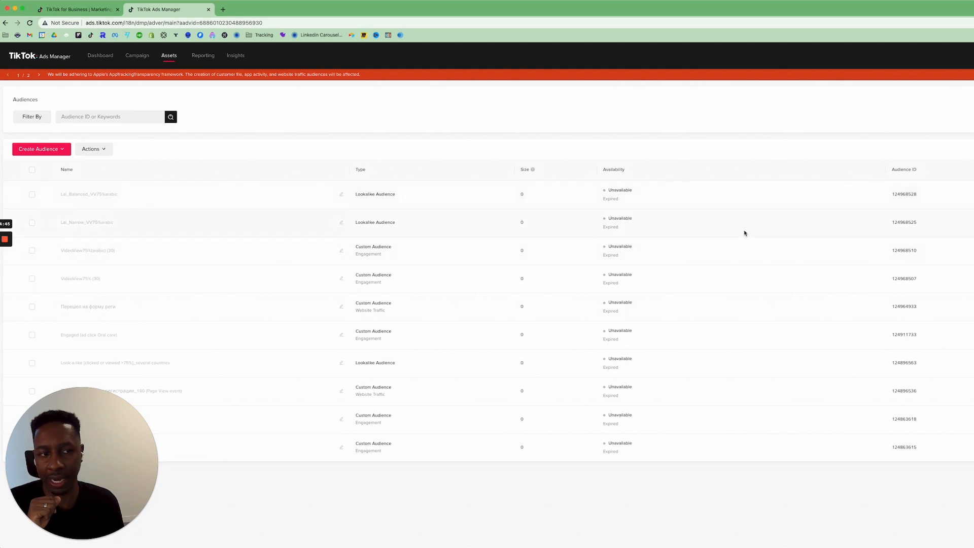
{"action": "mouse_move", "coordinate": [174, 62]}
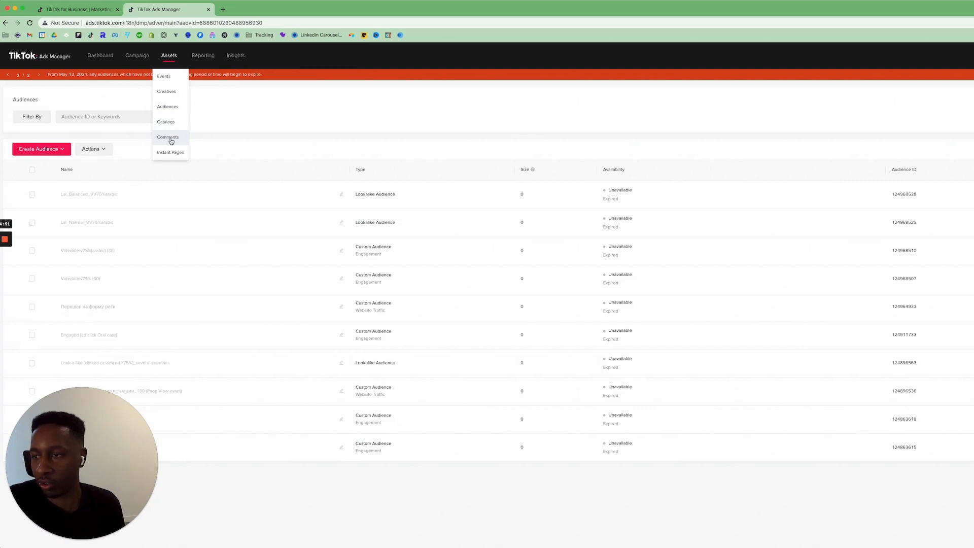
{"action": "left_click", "coordinate": [170, 138]}
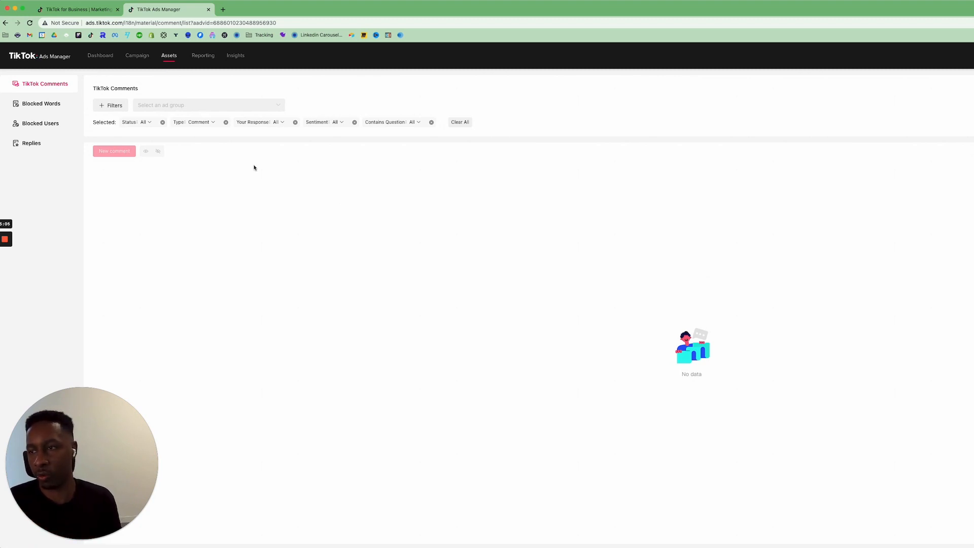
{"action": "left_click", "coordinate": [53, 110]}
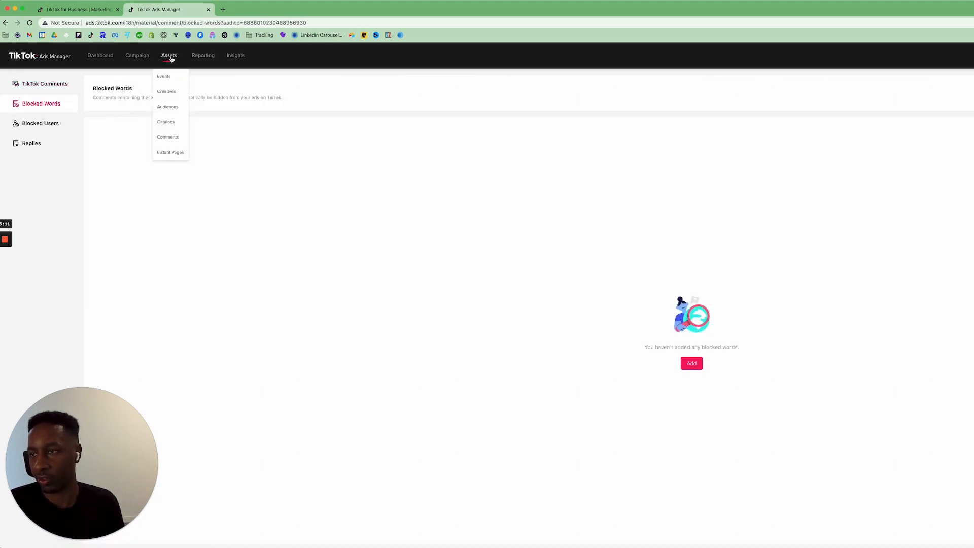
{"action": "mouse_move", "coordinate": [174, 60]}
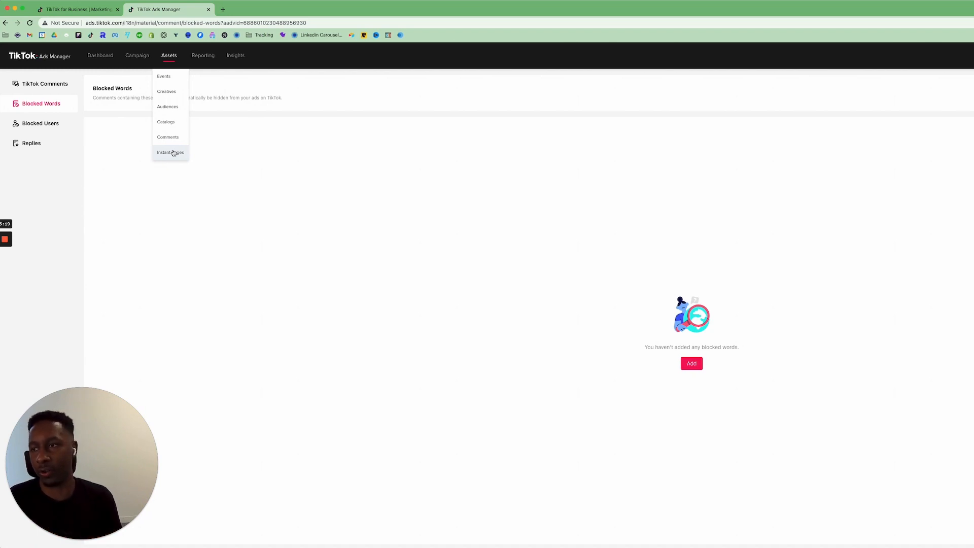
Start a new report from the Ad Performance template and go through its introductory tips
{"action": "left_click", "coordinate": [205, 60]}
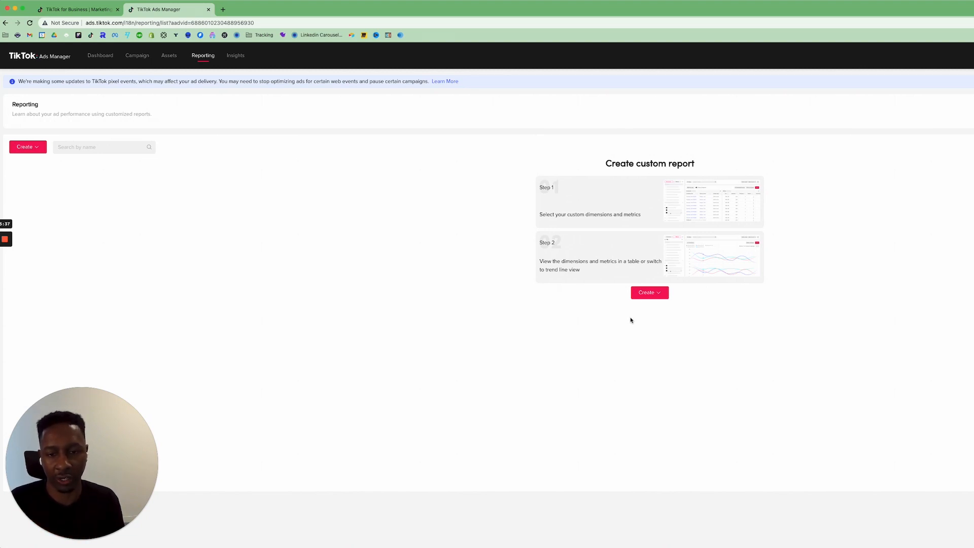
{"action": "left_click", "coordinate": [650, 293]}
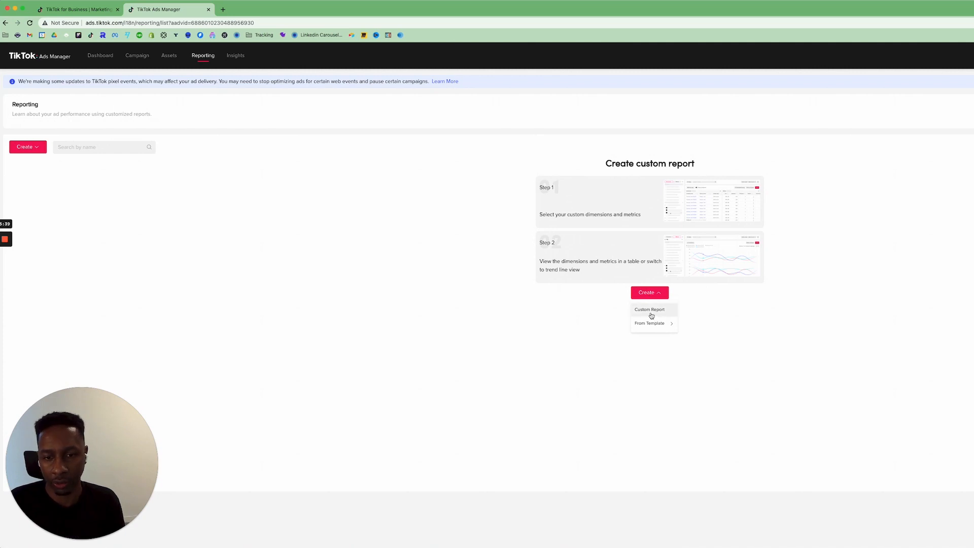
{"action": "mouse_move", "coordinate": [664, 326]}
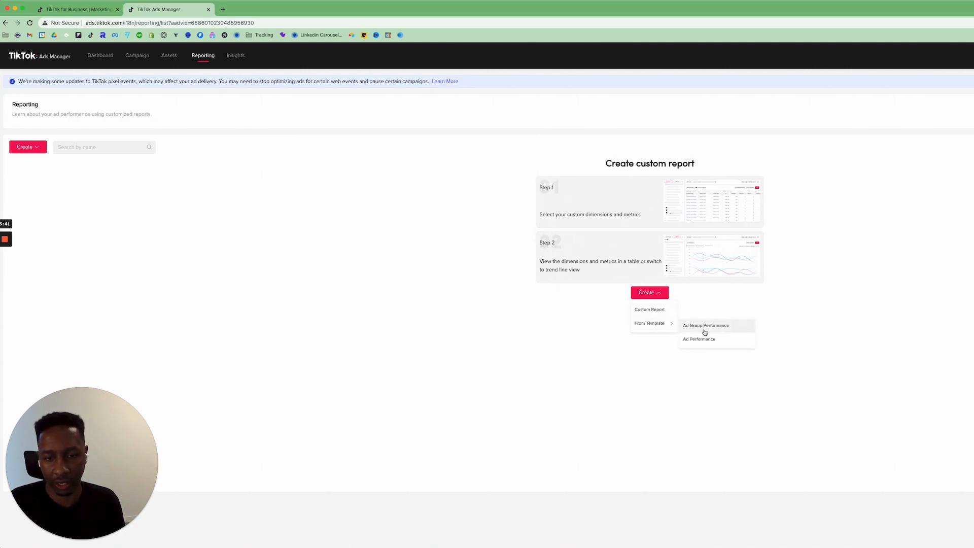
{"action": "left_click", "coordinate": [693, 341]}
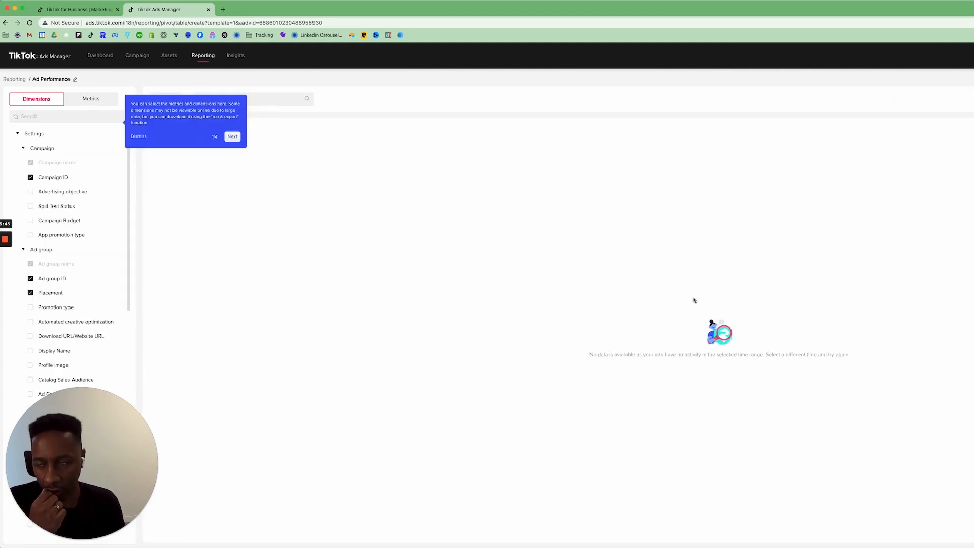
{"action": "left_click", "coordinate": [232, 136]}
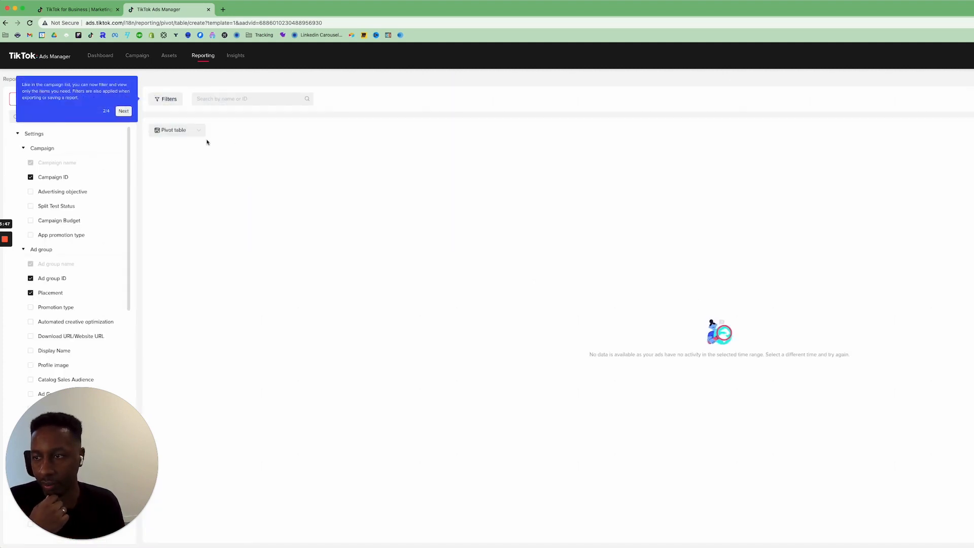
{"action": "left_click", "coordinate": [122, 111]}
{"action": "left_click", "coordinate": [130, 146]}
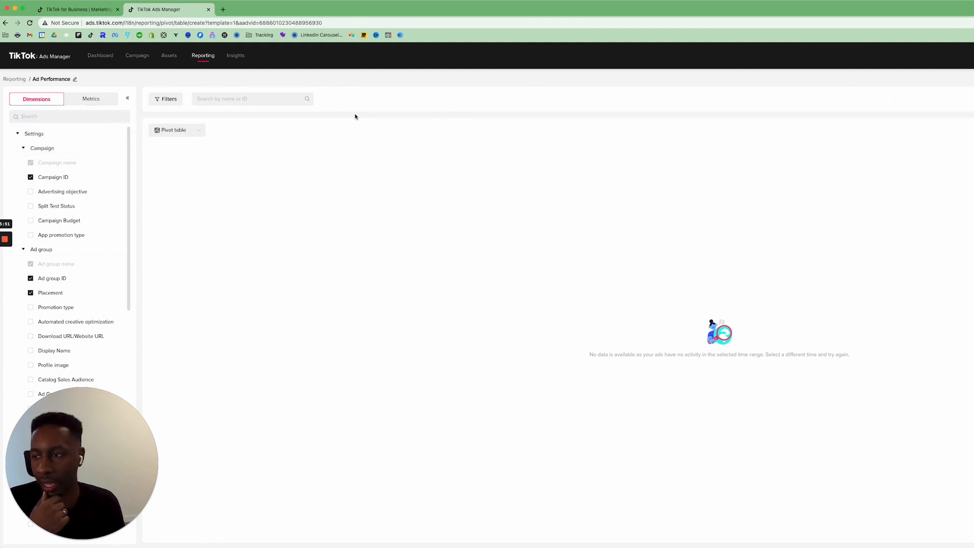
Examine the campaign, ad group, ad, targeting and time dimensions available for the Ad Performance report
{"action": "scroll", "coordinate": [112, 193], "scroll_direction": "down", "scroll_amount": 5}
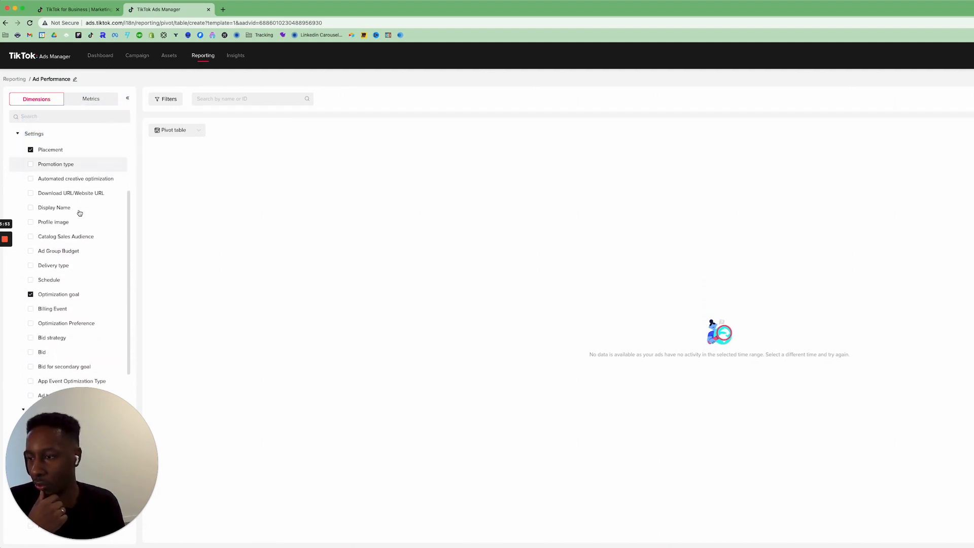
{"action": "scroll", "coordinate": [80, 213], "scroll_direction": "down", "scroll_amount": 1}
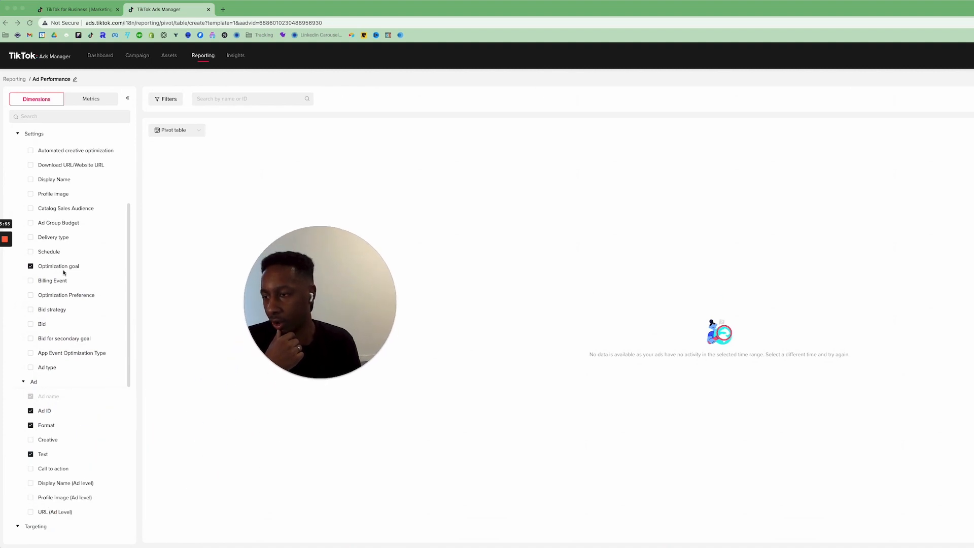
{"action": "scroll", "coordinate": [63, 272], "scroll_direction": "down", "scroll_amount": 9}
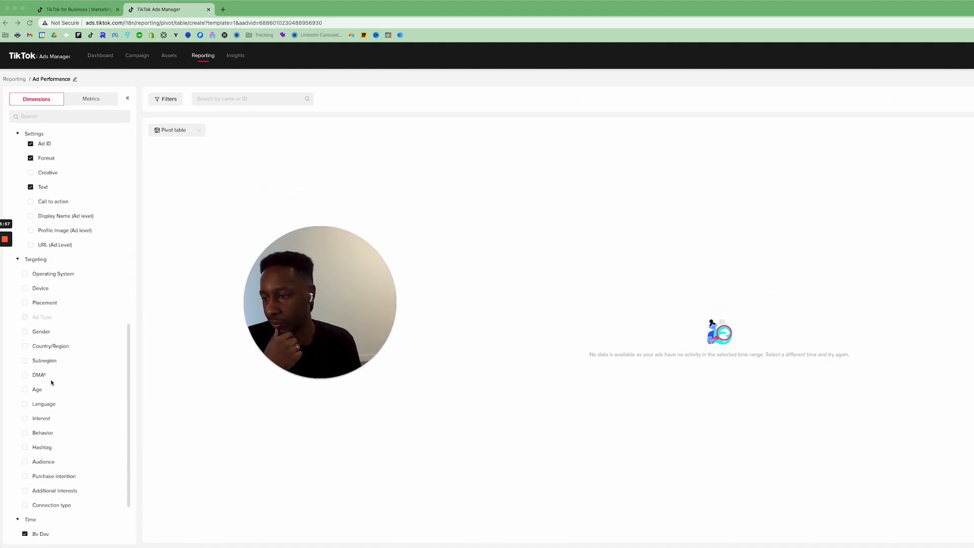
{"action": "scroll", "coordinate": [53, 381], "scroll_direction": "down", "scroll_amount": 2}
{"action": "scroll", "coordinate": [58, 373], "scroll_direction": "up", "scroll_amount": 13}
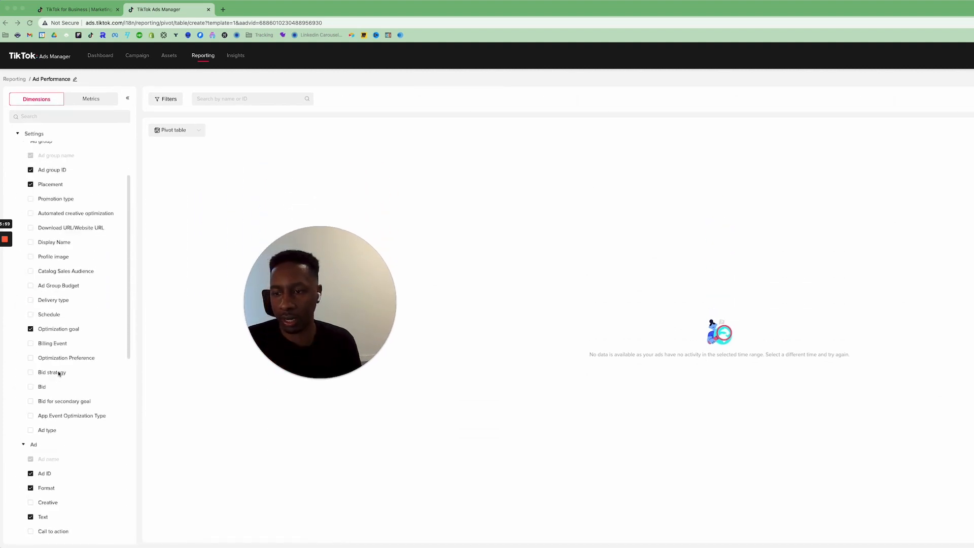
{"action": "scroll", "coordinate": [59, 374], "scroll_direction": "up", "scroll_amount": 4}
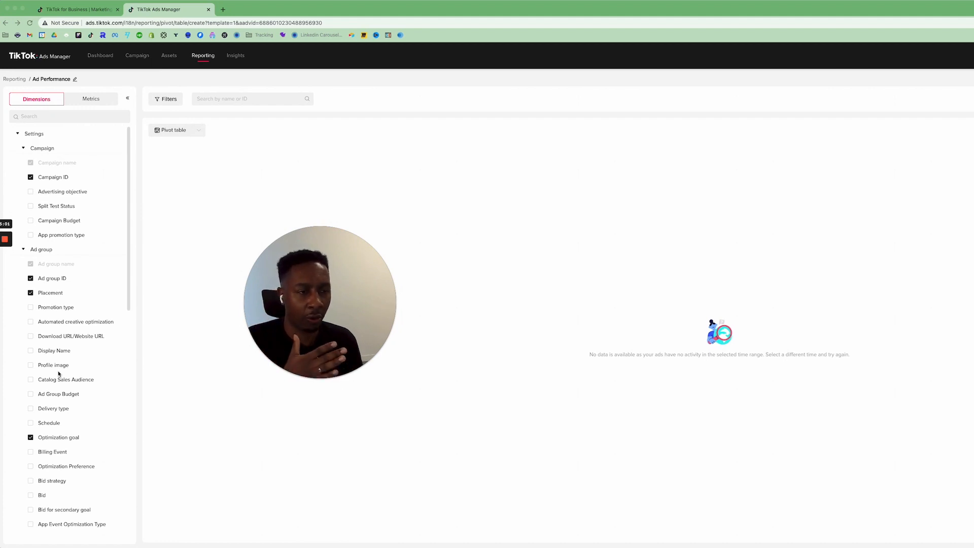
{"action": "left_click_drag", "start_coordinate": [291, 333], "coordinate": [105, 453]}
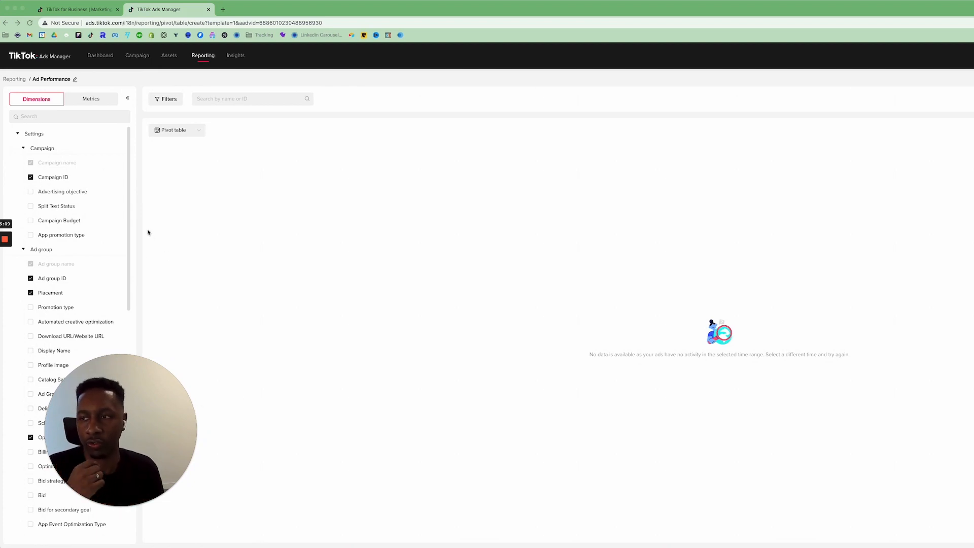
Open the audience insights for the United Kingdom and examine the age, country, state and province, and device breakdowns
{"action": "left_click", "coordinate": [236, 56]}
{"action": "left_click", "coordinate": [683, 187]}
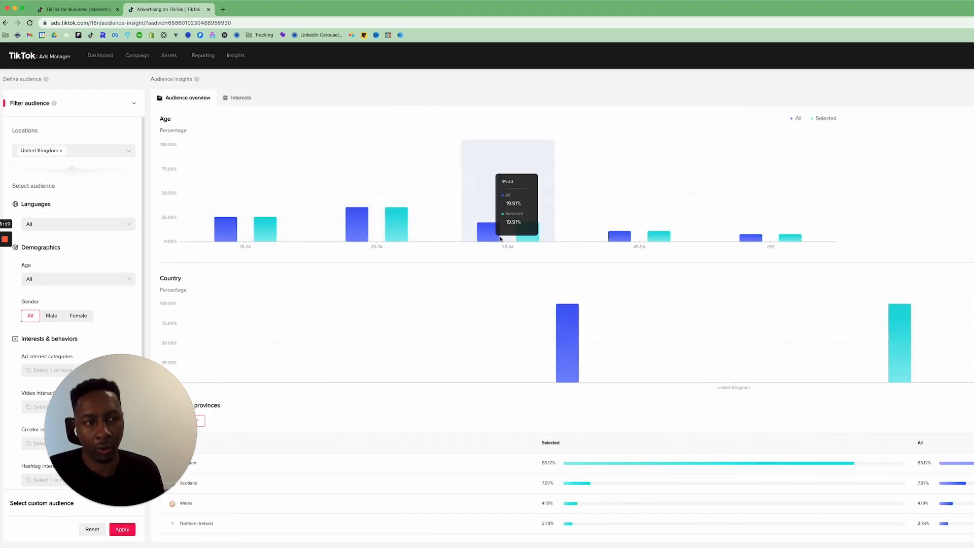
{"action": "mouse_move", "coordinate": [379, 230]}
{"action": "scroll", "coordinate": [378, 231], "scroll_direction": "down", "scroll_amount": 3}
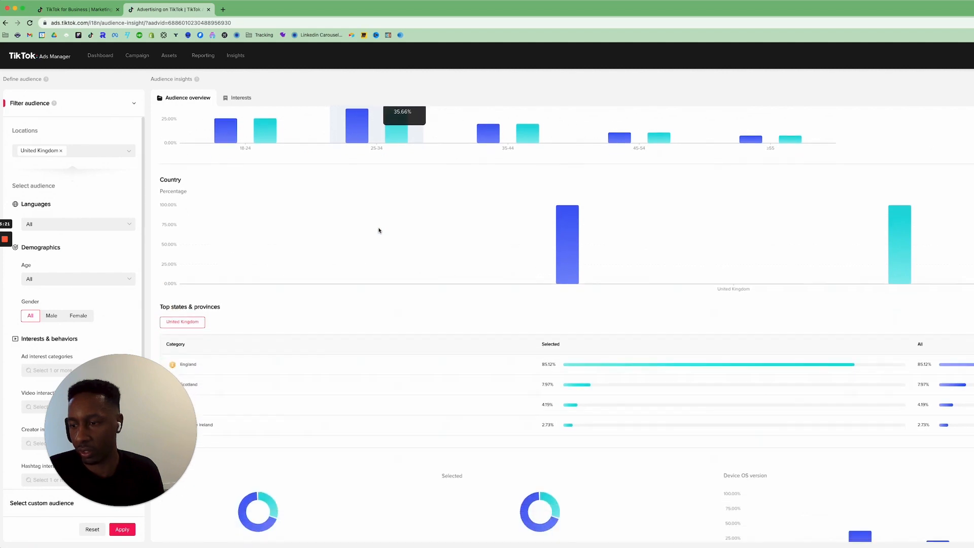
{"action": "scroll", "coordinate": [514, 260], "scroll_direction": "up", "scroll_amount": 3}
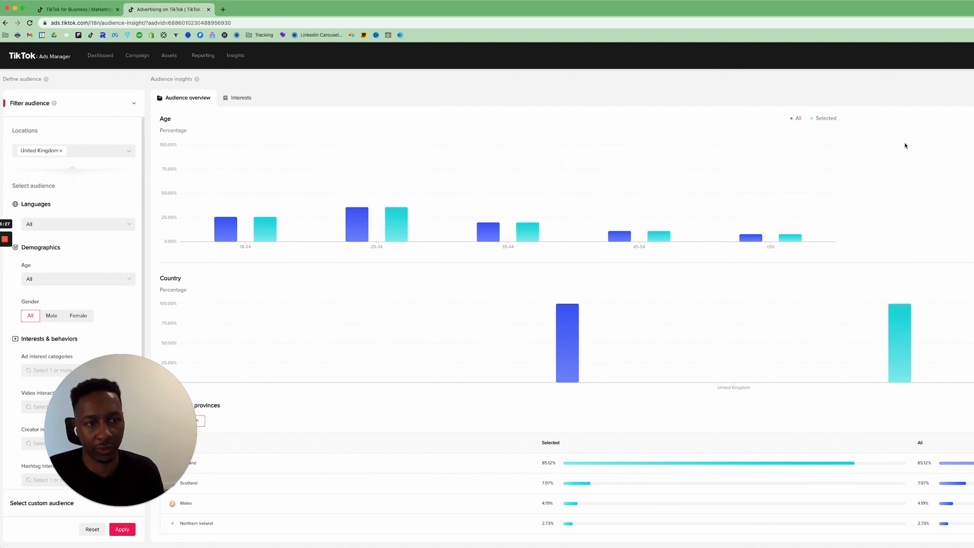
{"action": "scroll", "coordinate": [567, 324], "scroll_direction": "down", "scroll_amount": 3}
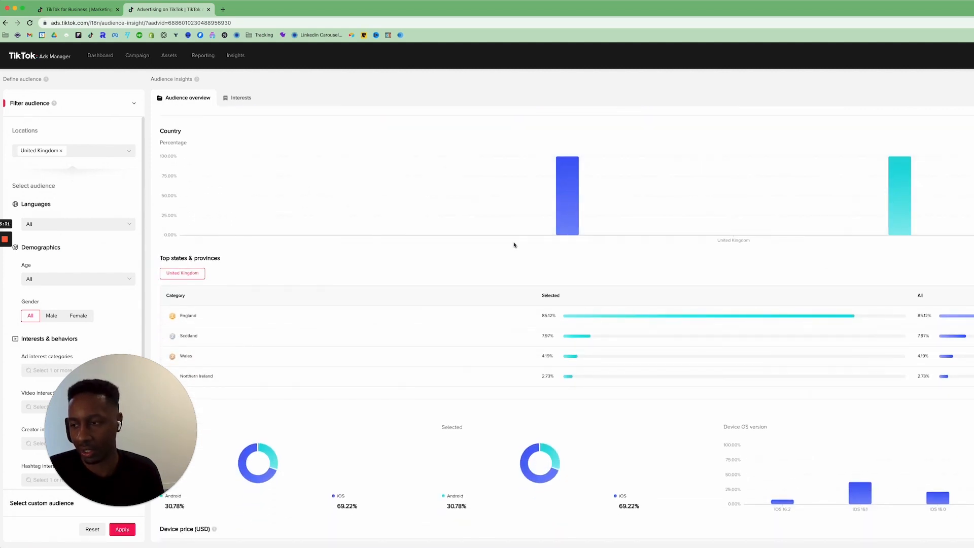
{"action": "scroll", "coordinate": [510, 244], "scroll_direction": "up", "scroll_amount": 3}
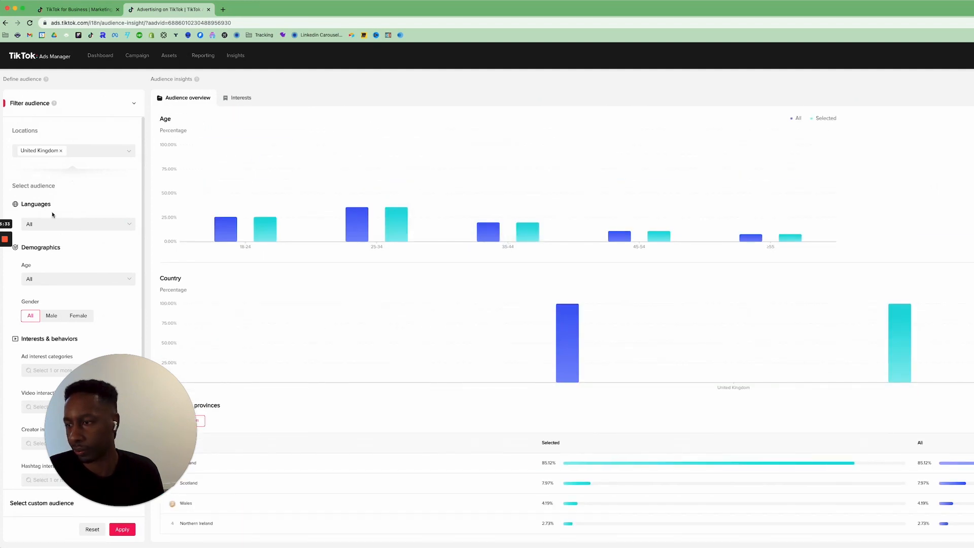
Start creating a new campaign, choosing to start over instead of continuing from the last edits
{"action": "left_click", "coordinate": [130, 56]}
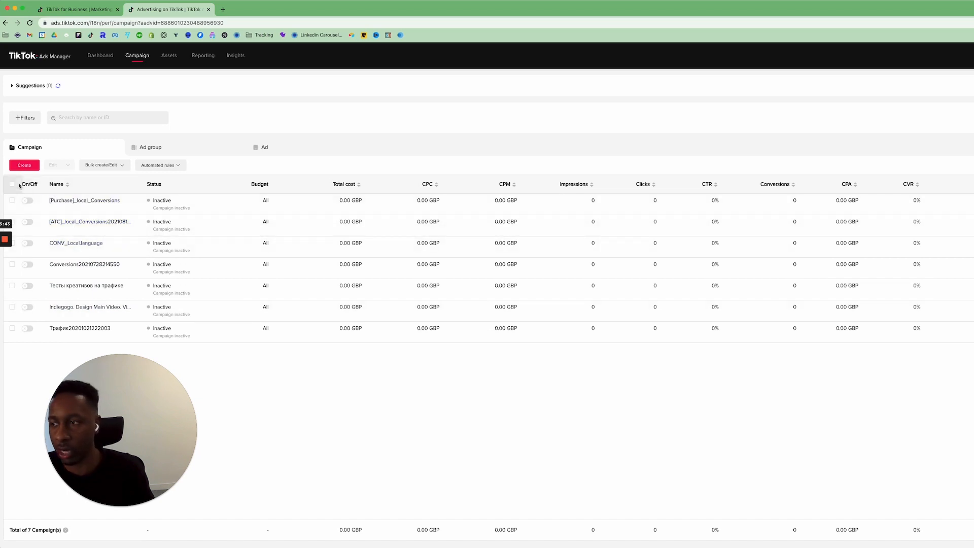
{"action": "left_click", "coordinate": [31, 168]}
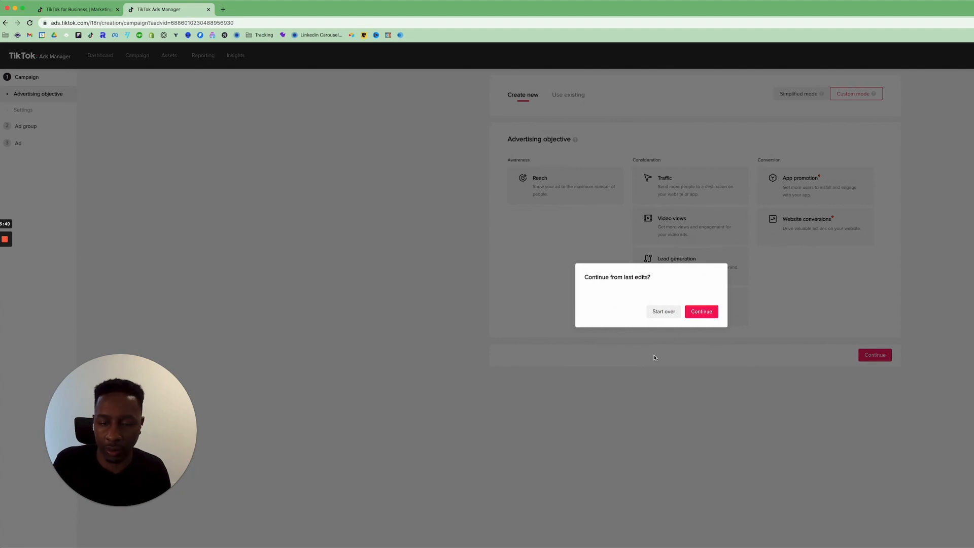
{"action": "left_click", "coordinate": [665, 313]}
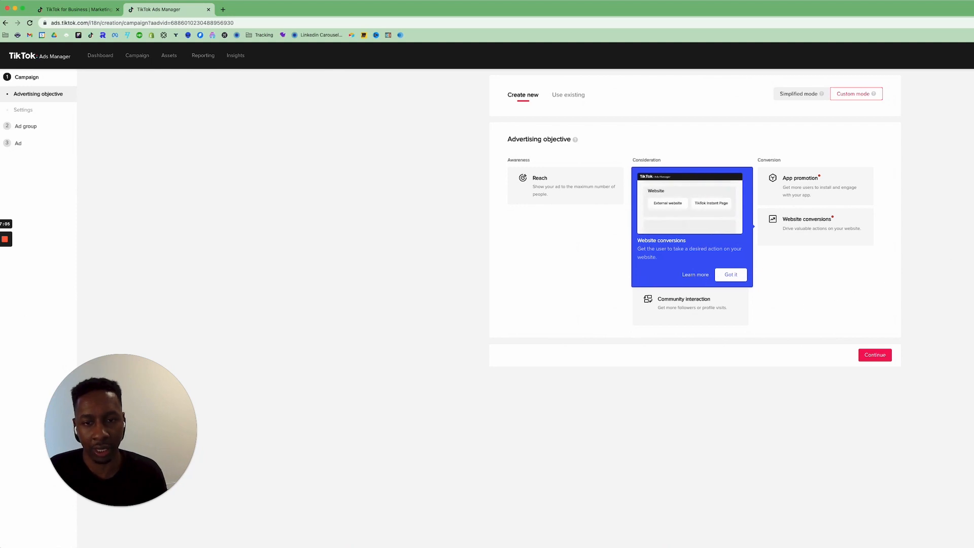
Choose Website conversions as the advertising objective and name the campaign "050122_CAMPAIGN TEST"
{"action": "left_click", "coordinate": [731, 276]}
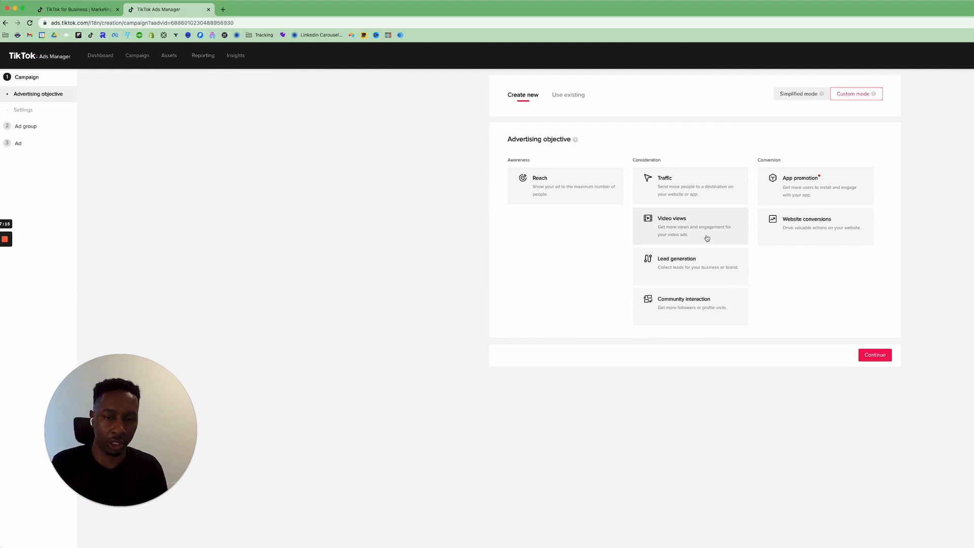
{"action": "left_click", "coordinate": [824, 229]}
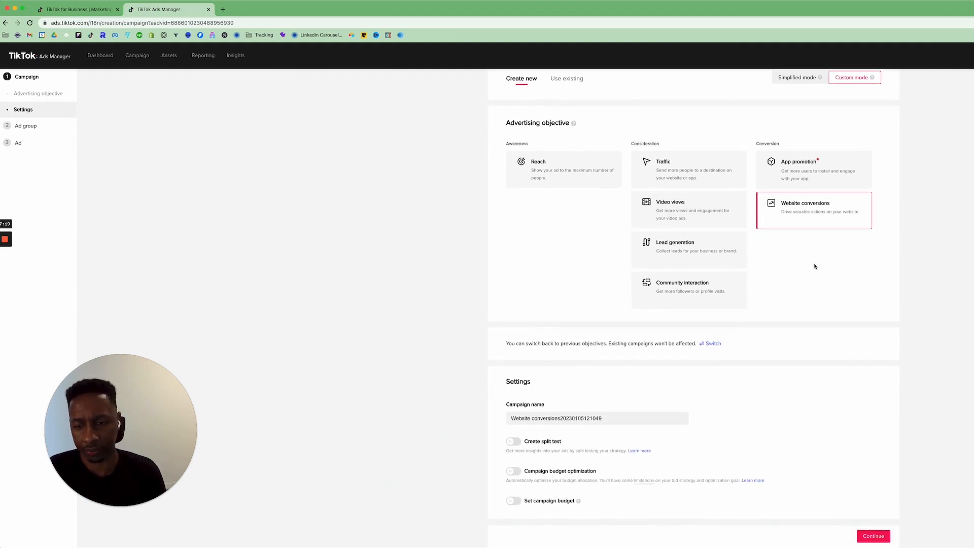
{"action": "double_click", "coordinate": [616, 418]}
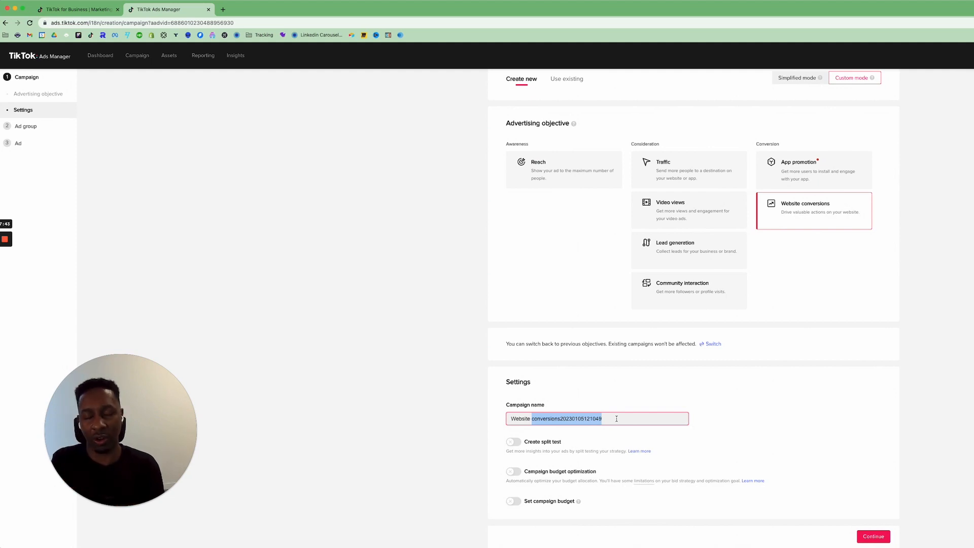
{"action": "triple_click", "coordinate": [616, 418]}
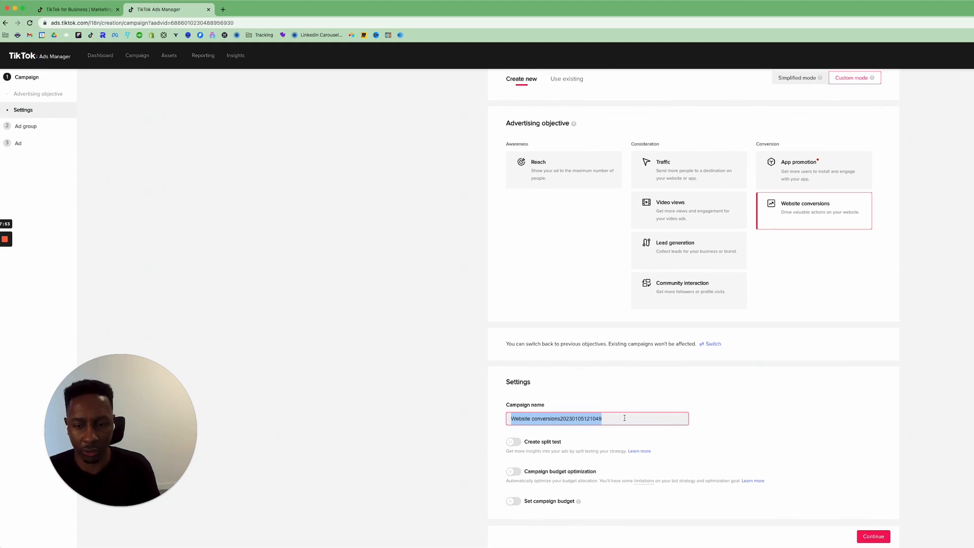
{"action": "type", "text": "122_"}
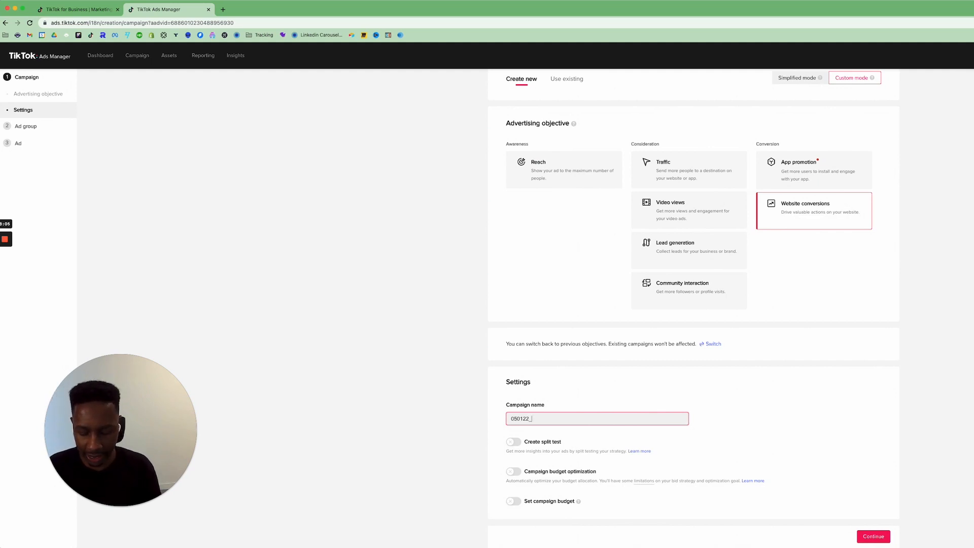
{"action": "type", "text": "CAMPAI"}
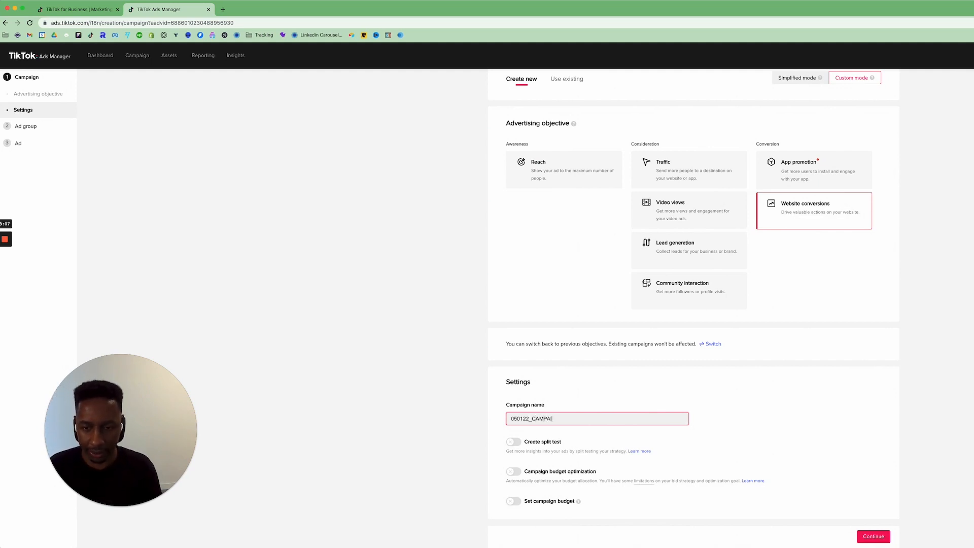
{"action": "type", "text": "GN TR"}
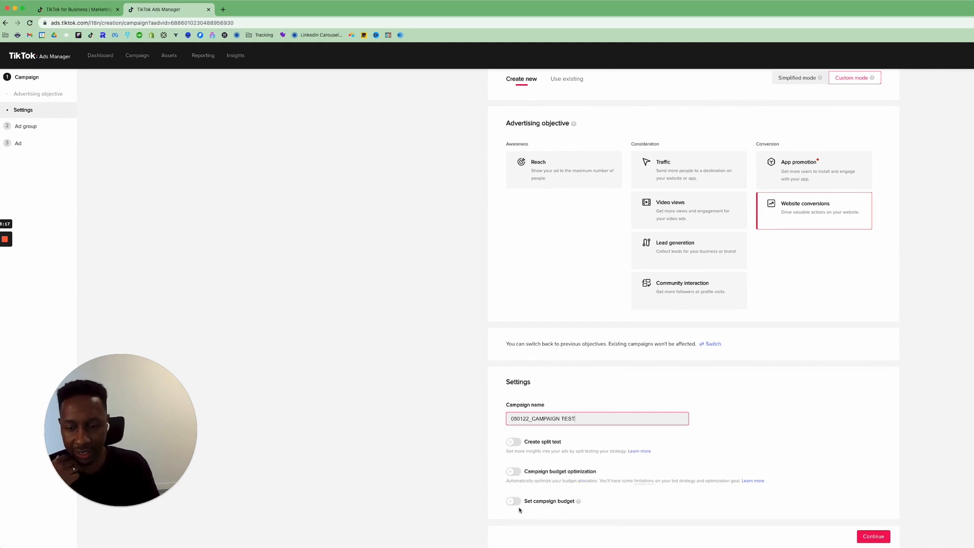
Turn on the campaign budget to check its Daily and Lifetime options, and turn it back off
{"action": "mouse_move", "coordinate": [579, 503]}
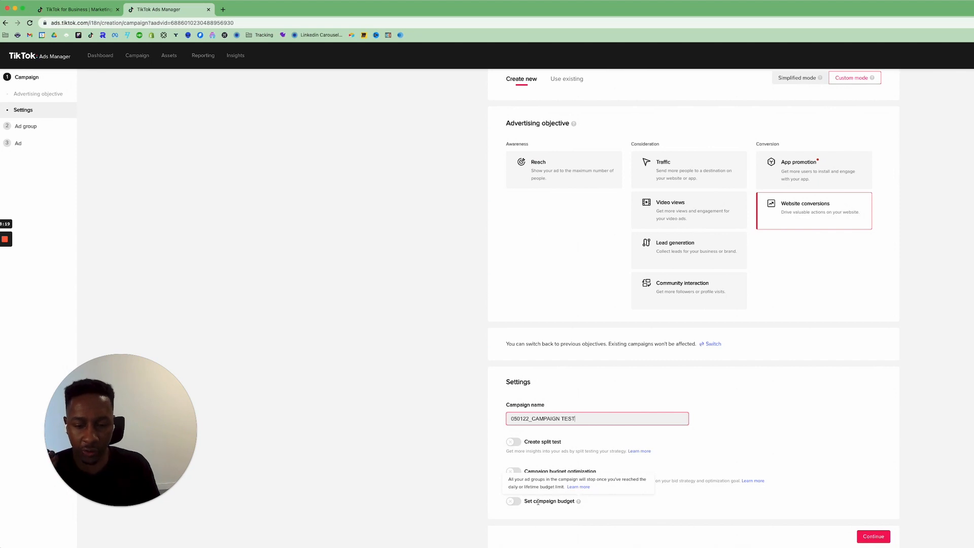
{"action": "left_click", "coordinate": [513, 502]}
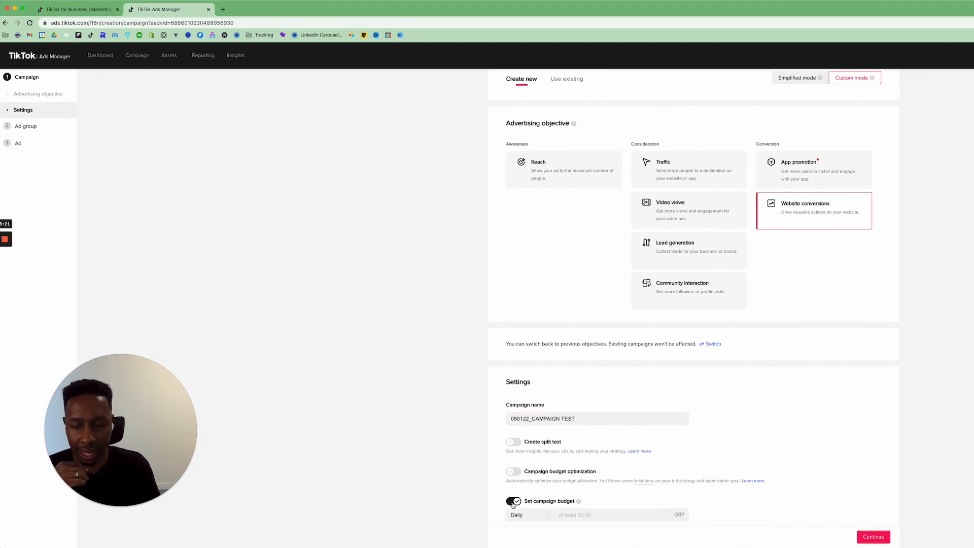
{"action": "left_click", "coordinate": [525, 514]}
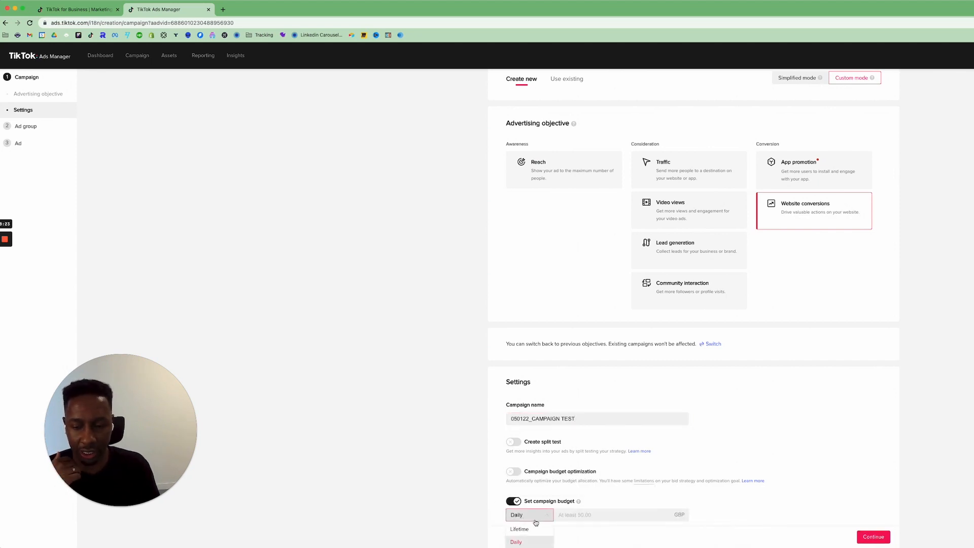
{"action": "left_click", "coordinate": [511, 488]}
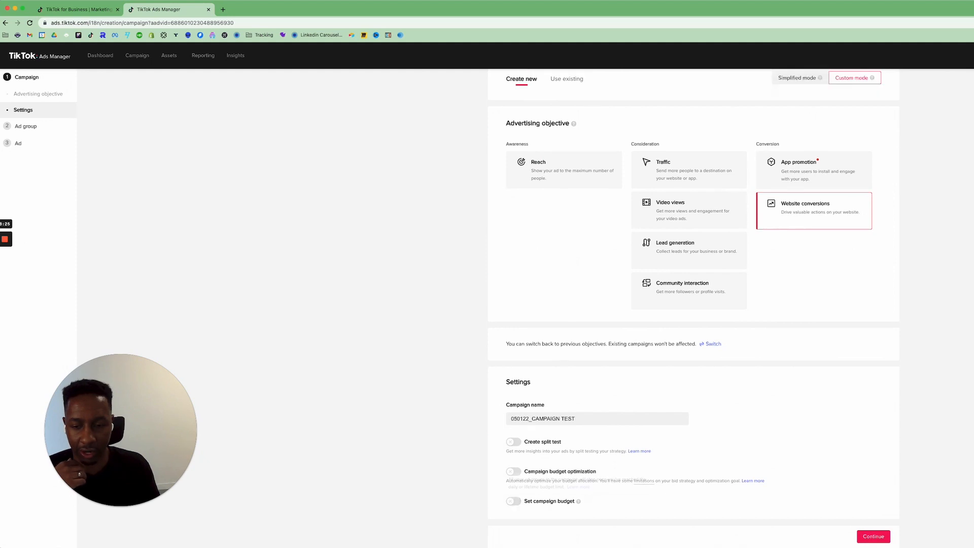
Continue to the ad group and assign the PomaBrush.com Main pixel with Complete Payment as the optimization event
{"action": "left_click", "coordinate": [860, 539]}
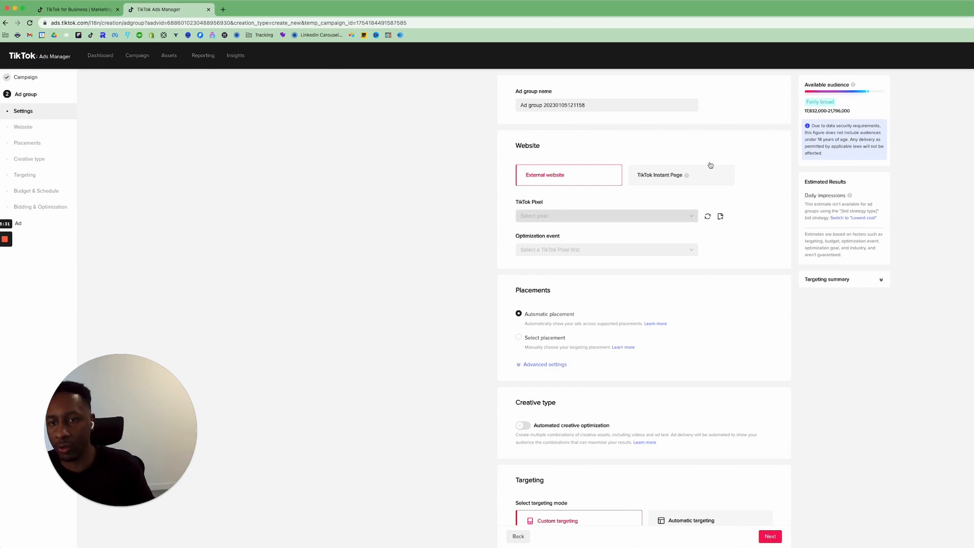
{"action": "triple_click", "coordinate": [591, 105]}
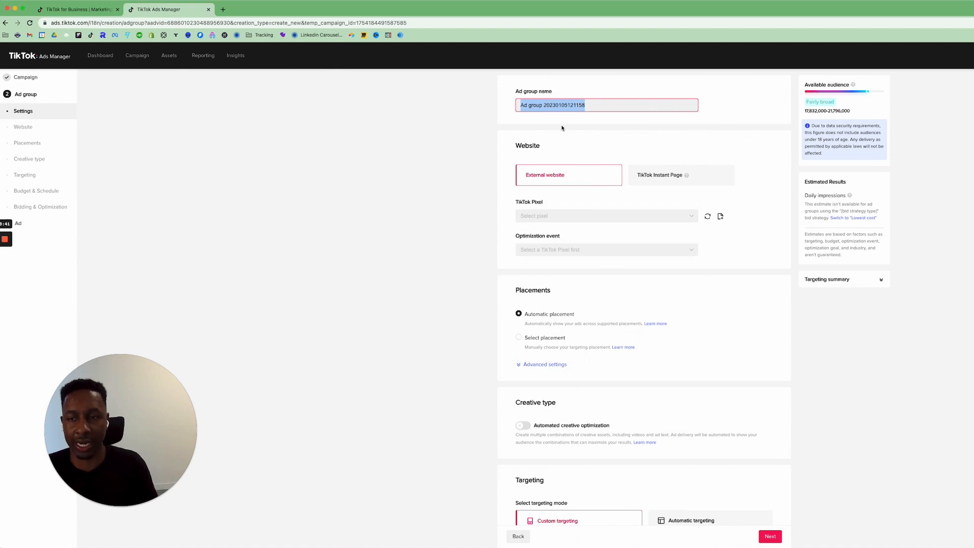
{"action": "left_click", "coordinate": [673, 217]}
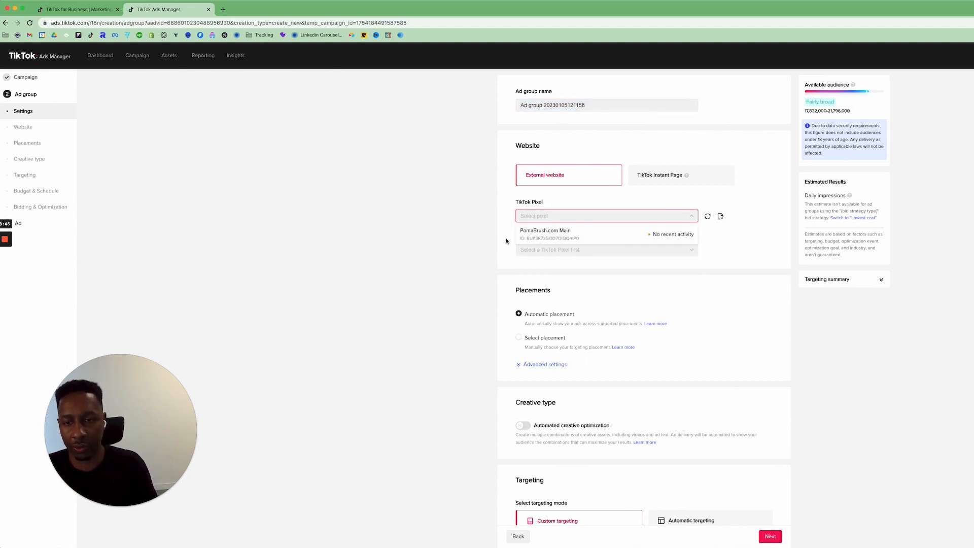
{"action": "left_click", "coordinate": [596, 233]}
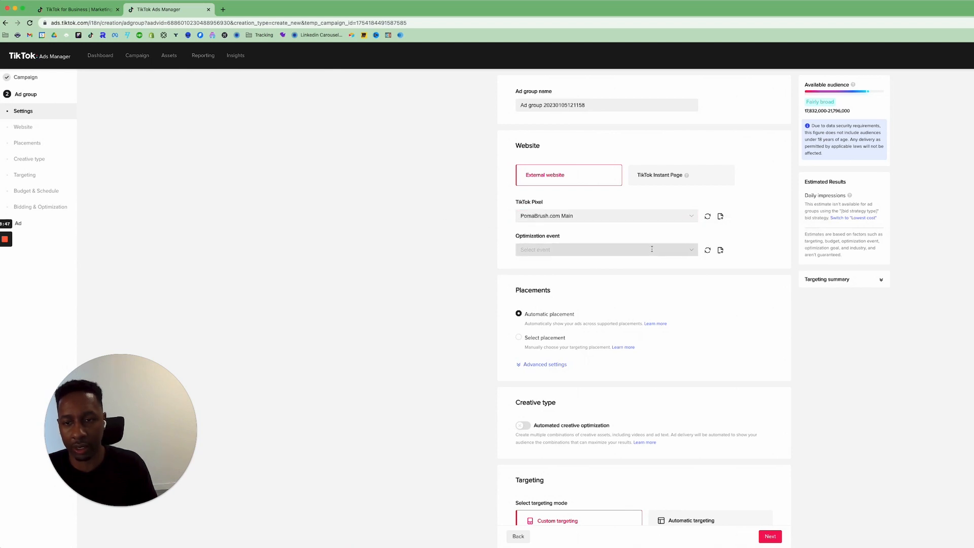
{"action": "left_click", "coordinate": [618, 252]}
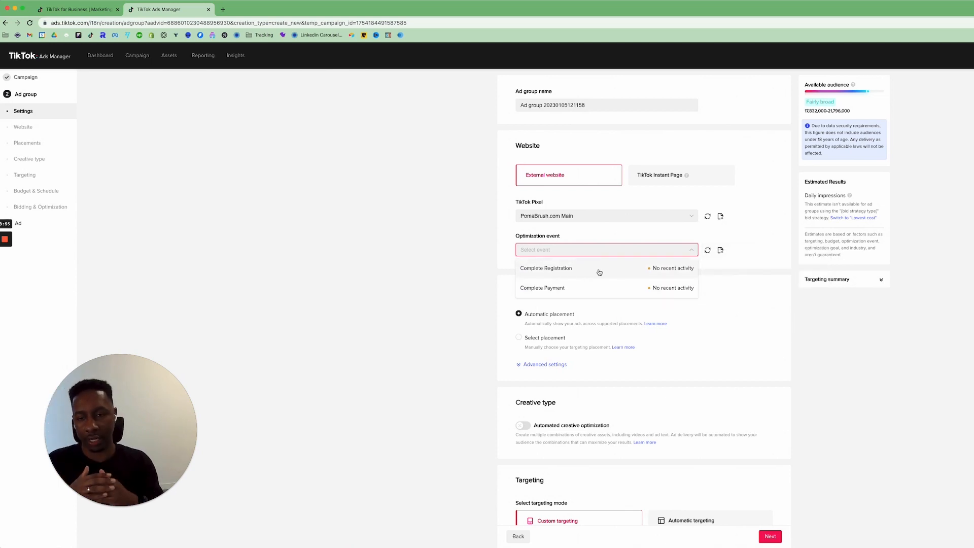
{"action": "left_click", "coordinate": [578, 287]}
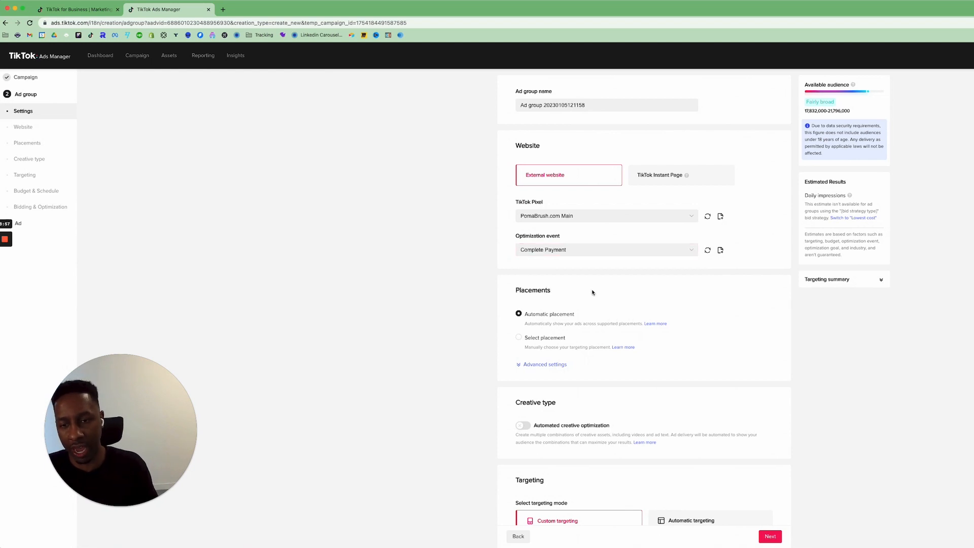
Compare automatic placement with manually selected placements, expand the advanced settings, and end on automatic placement
{"action": "scroll", "coordinate": [635, 325], "scroll_direction": "down", "scroll_amount": 1}
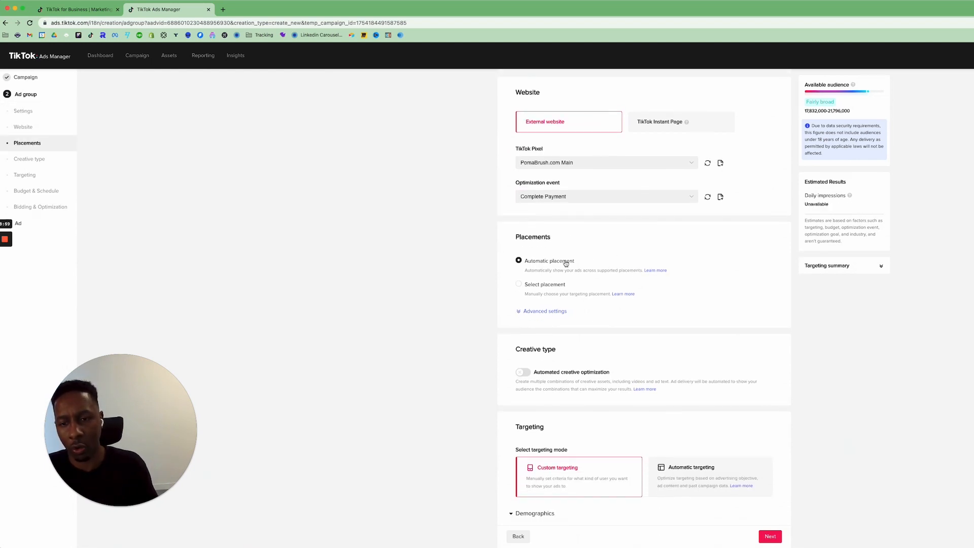
{"action": "left_click", "coordinate": [531, 288]}
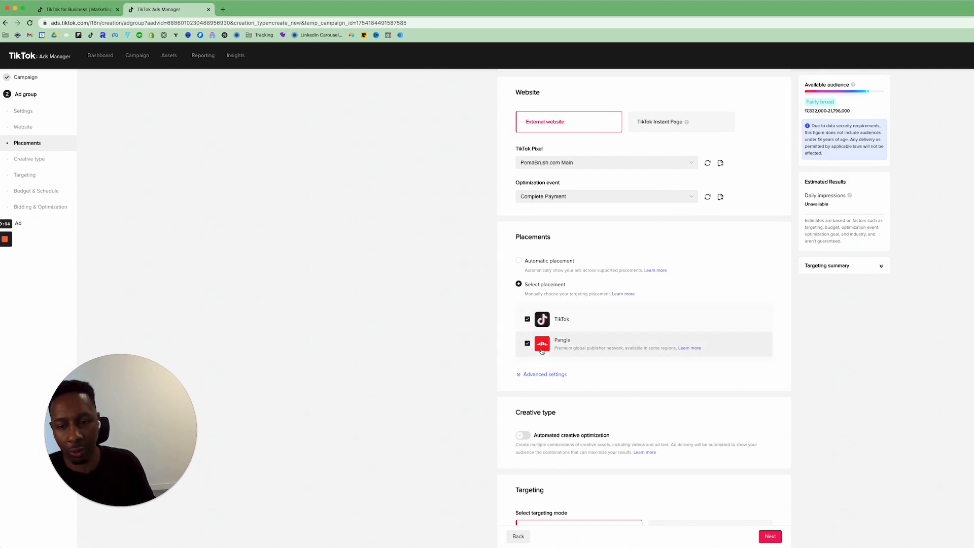
{"action": "scroll", "coordinate": [530, 377], "scroll_direction": "down", "scroll_amount": 1}
{"action": "left_click", "coordinate": [530, 369]}
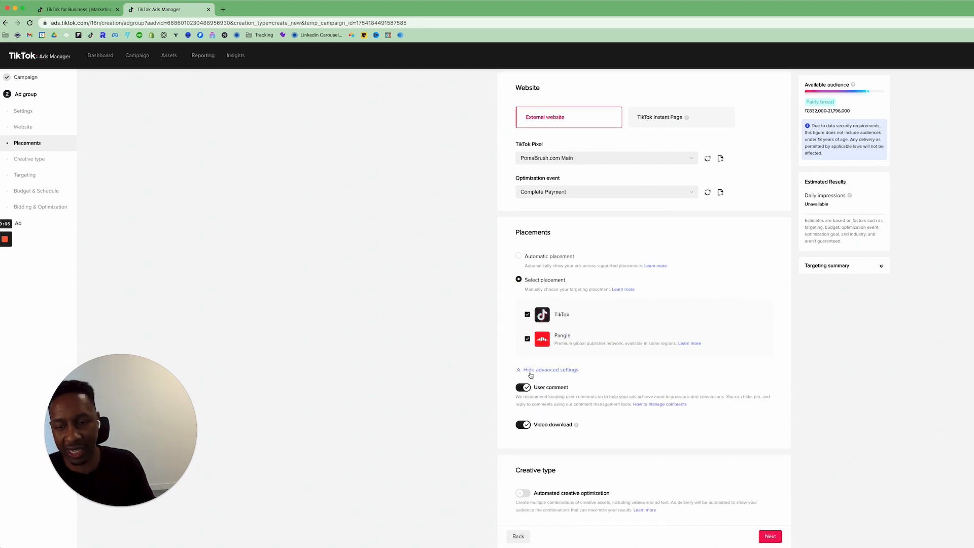
{"action": "left_click", "coordinate": [519, 257]}
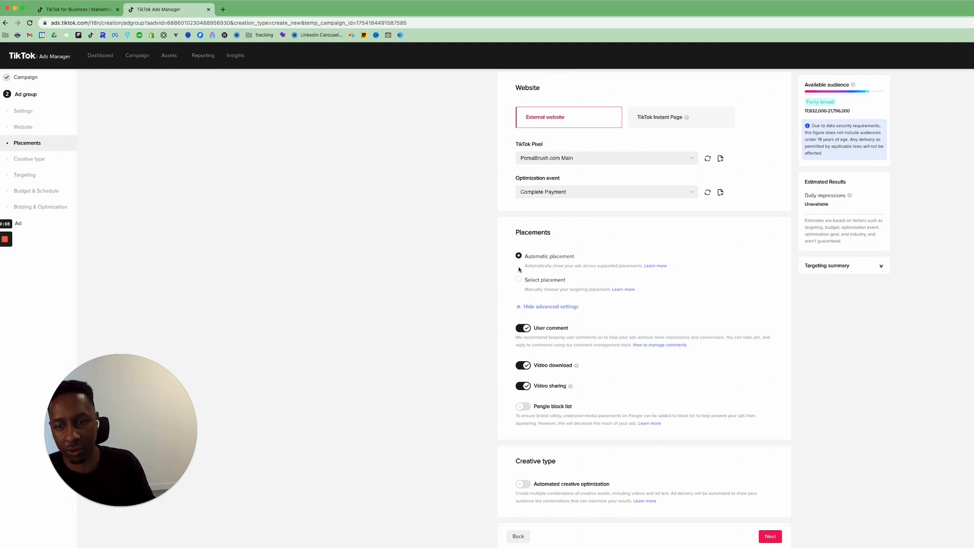
{"action": "left_click", "coordinate": [518, 279]}
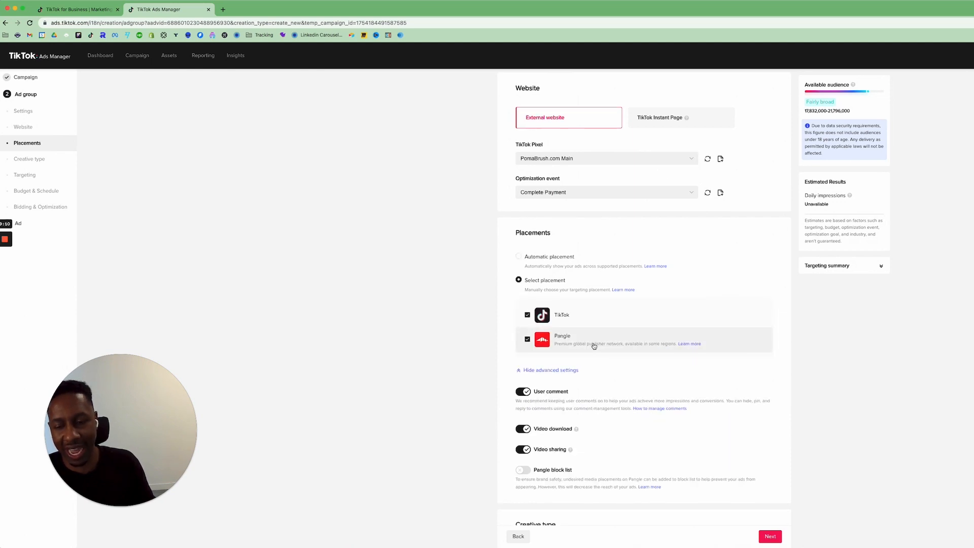
{"action": "left_click", "coordinate": [518, 257]}
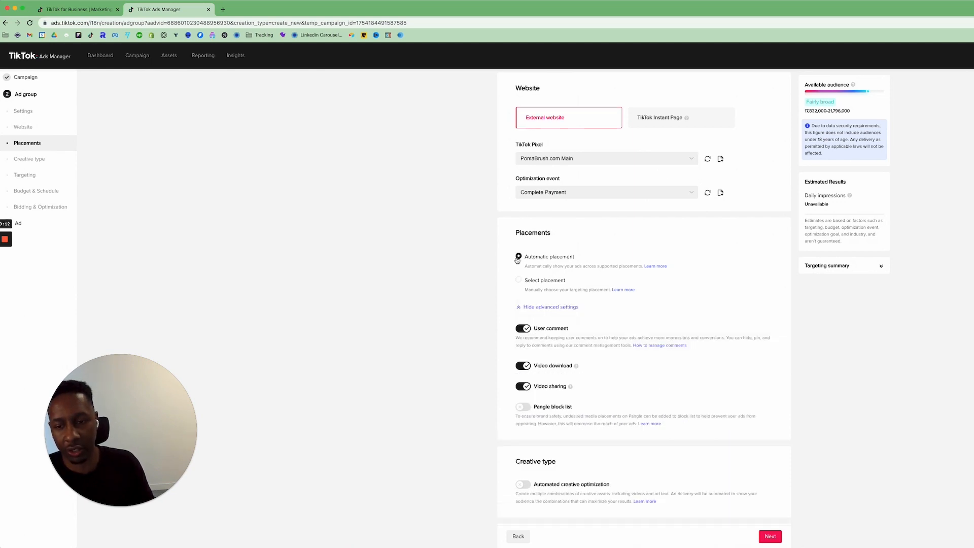
Turn off video download in the advanced placement settings and check the explanation of video sharing
{"action": "scroll", "coordinate": [568, 345], "scroll_direction": "down", "scroll_amount": 1}
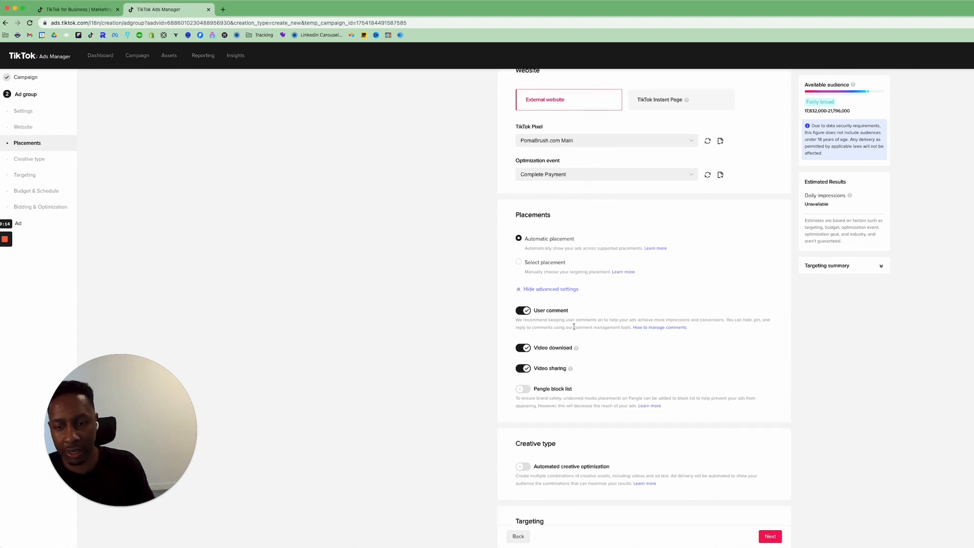
{"action": "left_click", "coordinate": [521, 349]}
{"action": "mouse_move", "coordinate": [569, 370]}
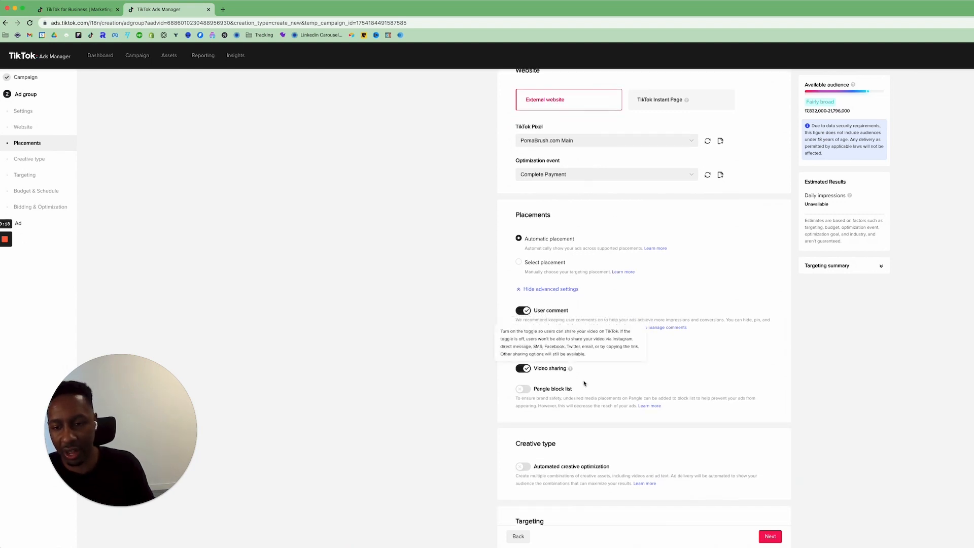
Keep the Pangle block list off and switch to manually selected placements with Pangle excluded and only TikTok chosen
{"action": "scroll", "coordinate": [596, 368], "scroll_direction": "down", "scroll_amount": 3}
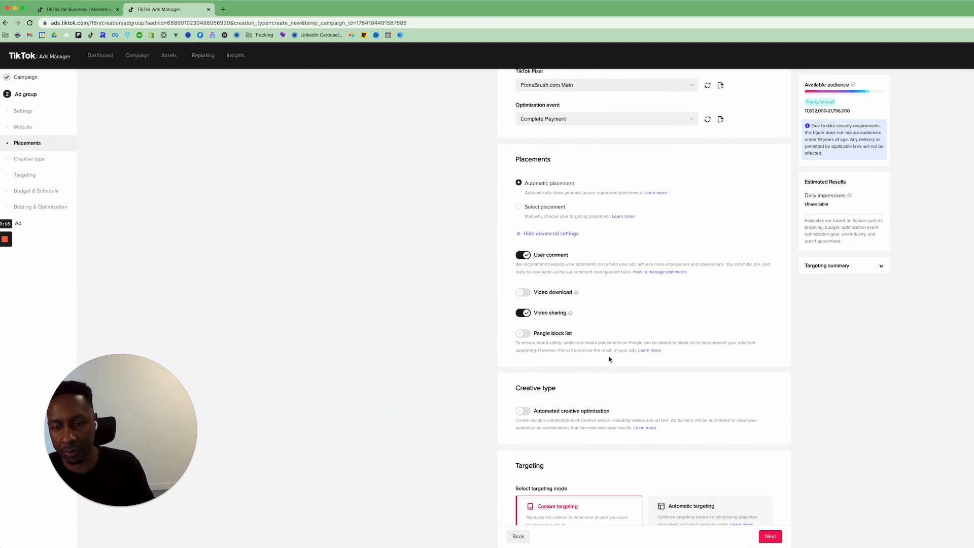
{"action": "left_click", "coordinate": [527, 335]}
{"action": "left_click", "coordinate": [523, 336]}
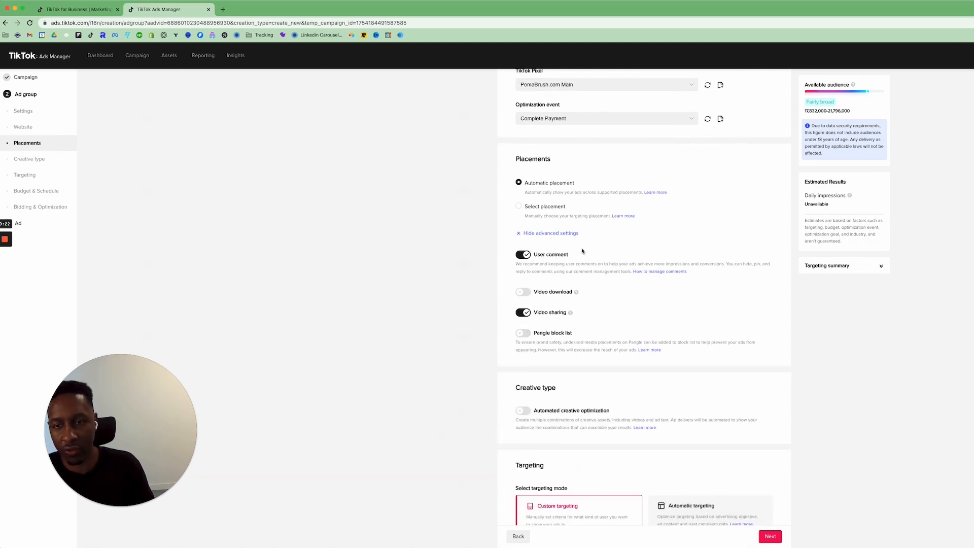
{"action": "left_click", "coordinate": [523, 208]}
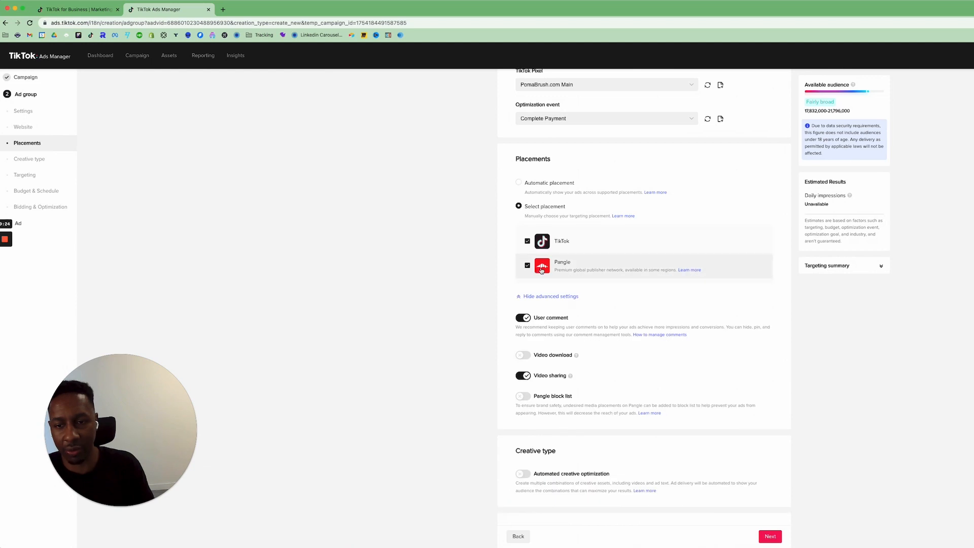
{"action": "left_click", "coordinate": [528, 266]}
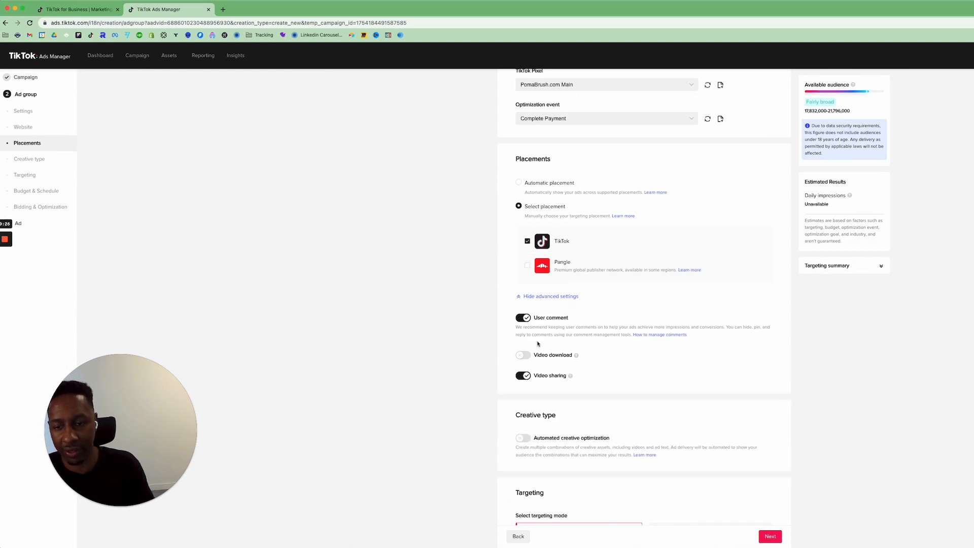
Set the ad group's targeting mode to Automatic targeting and review its location, language, budget and schedule settings
{"action": "scroll", "coordinate": [537, 339], "scroll_direction": "down", "scroll_amount": 5}
{"action": "scroll", "coordinate": [582, 352], "scroll_direction": "down", "scroll_amount": 1}
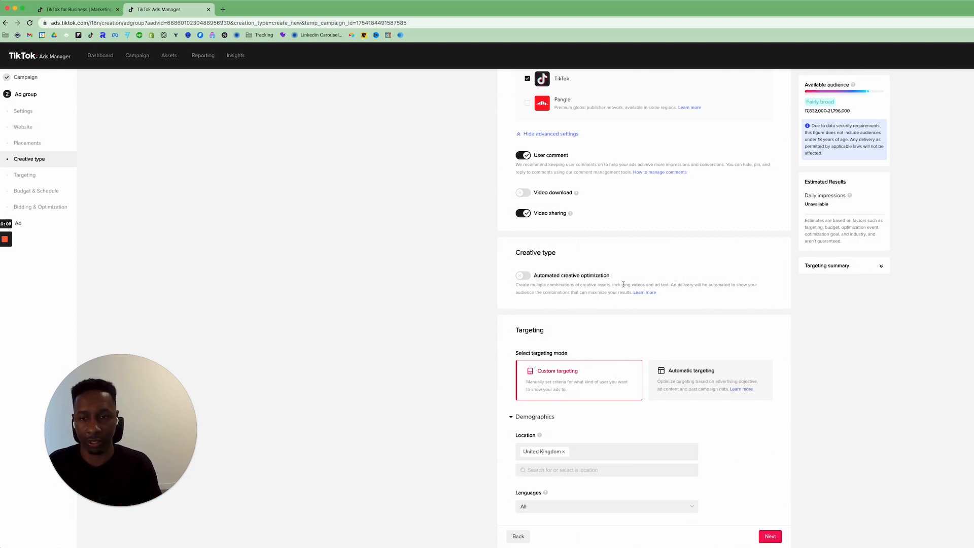
{"action": "scroll", "coordinate": [599, 241], "scroll_direction": "down", "scroll_amount": 5}
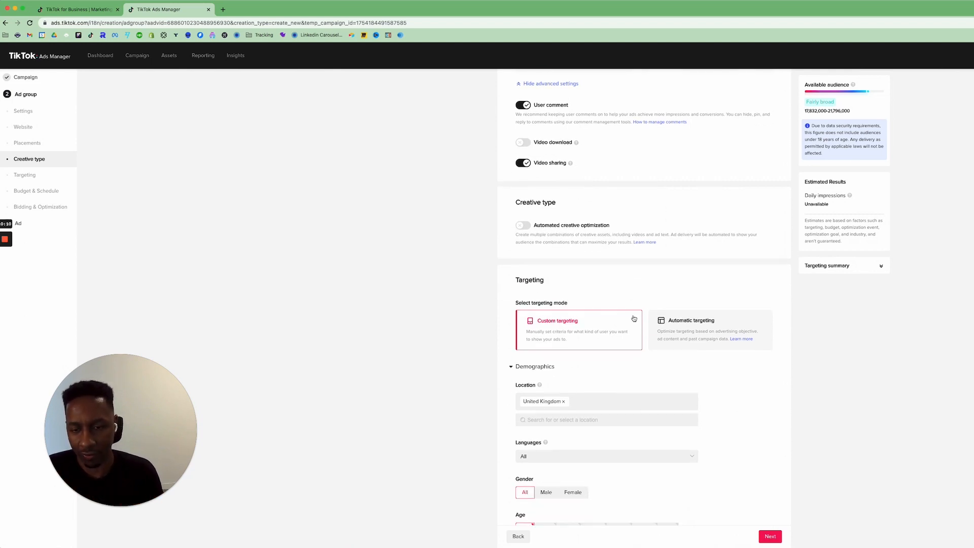
{"action": "scroll", "coordinate": [599, 241], "scroll_direction": "down", "scroll_amount": 1}
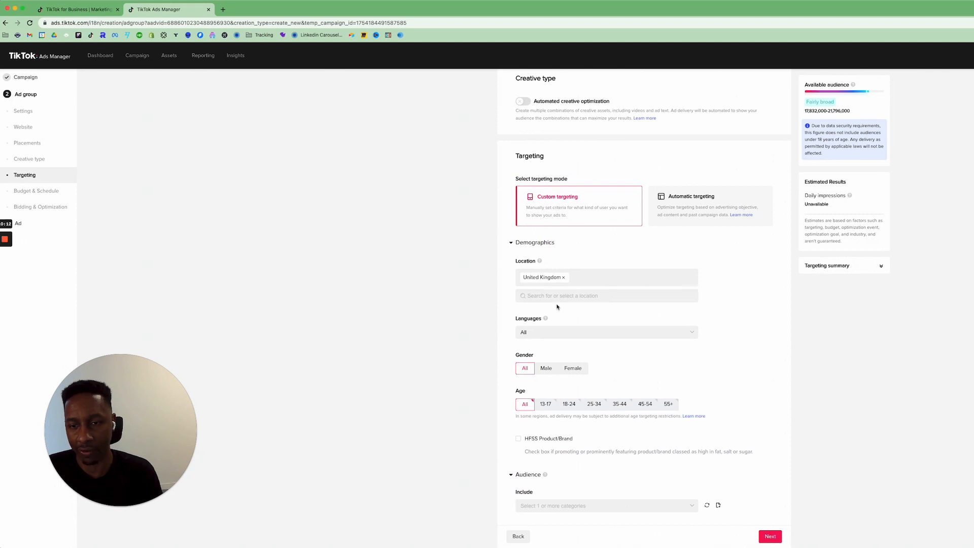
{"action": "left_click", "coordinate": [676, 211]}
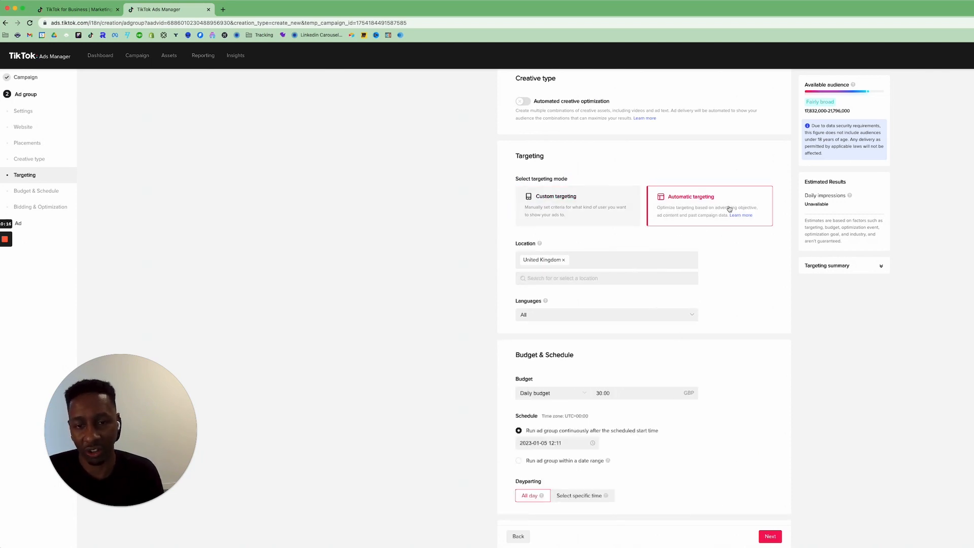
{"action": "scroll", "coordinate": [688, 219], "scroll_direction": "down", "scroll_amount": 1}
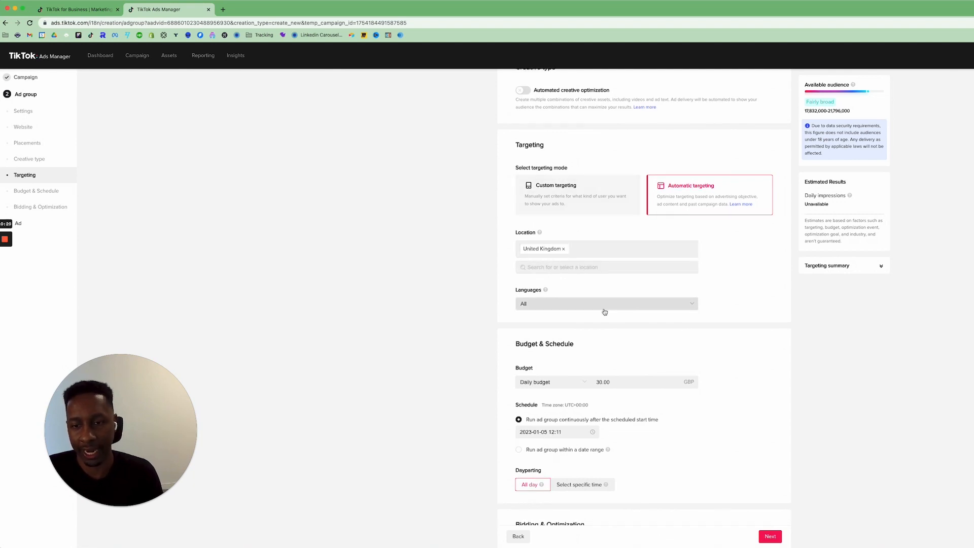
{"action": "scroll", "coordinate": [605, 311], "scroll_direction": "down", "scroll_amount": 1}
{"action": "scroll", "coordinate": [624, 308], "scroll_direction": "down", "scroll_amount": 1}
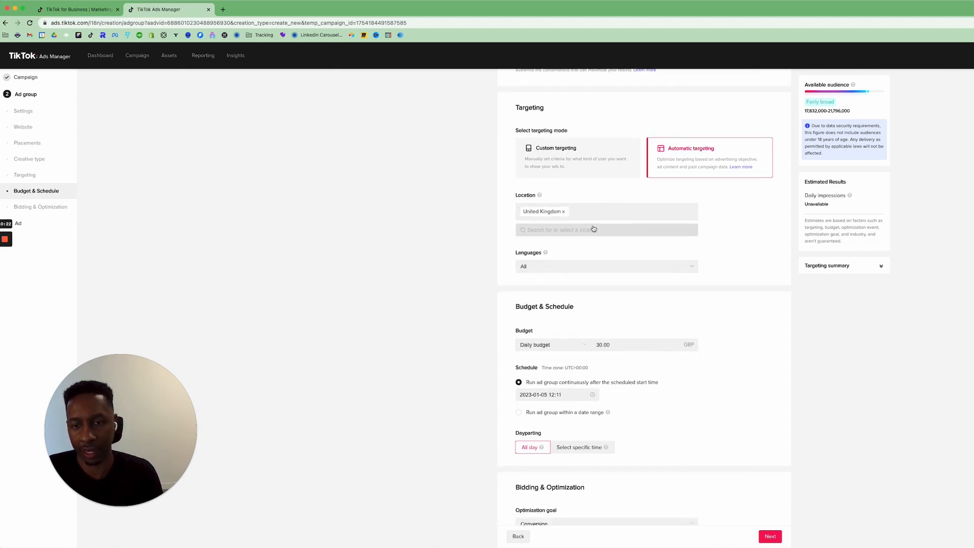
Check the custom targeting options, return to Automatic targeting, and set the ad group's daily budget to 300 GBP
{"action": "left_click", "coordinate": [584, 164]}
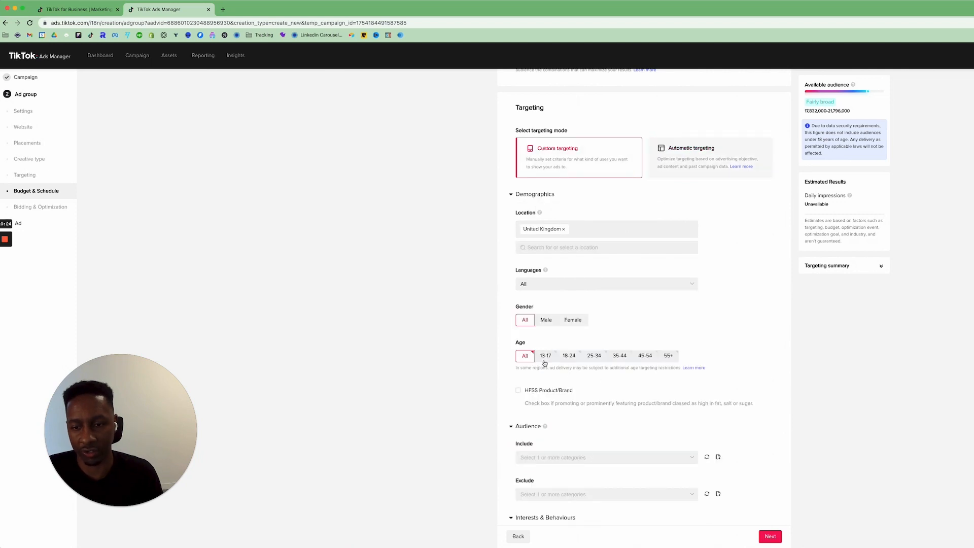
{"action": "left_click", "coordinate": [687, 165]}
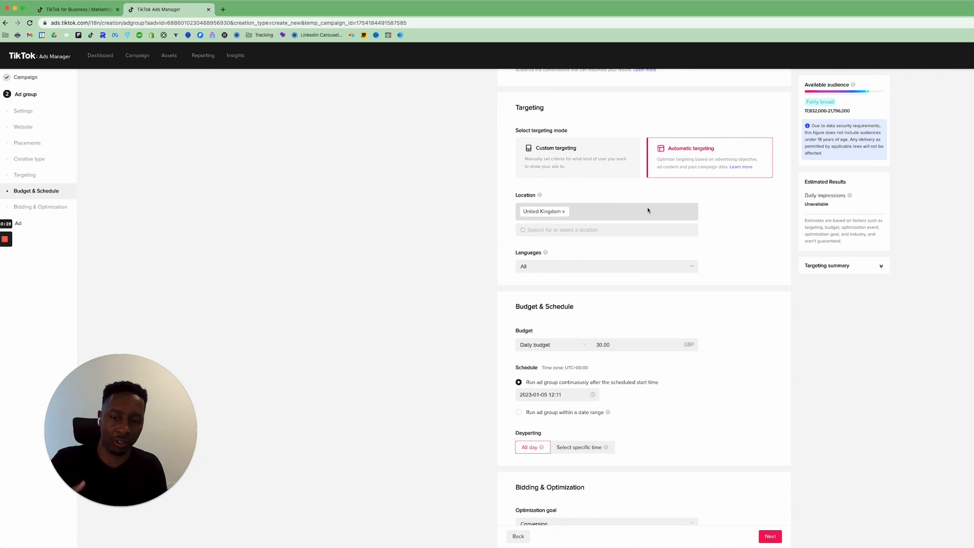
{"action": "left_click", "coordinate": [620, 344]}
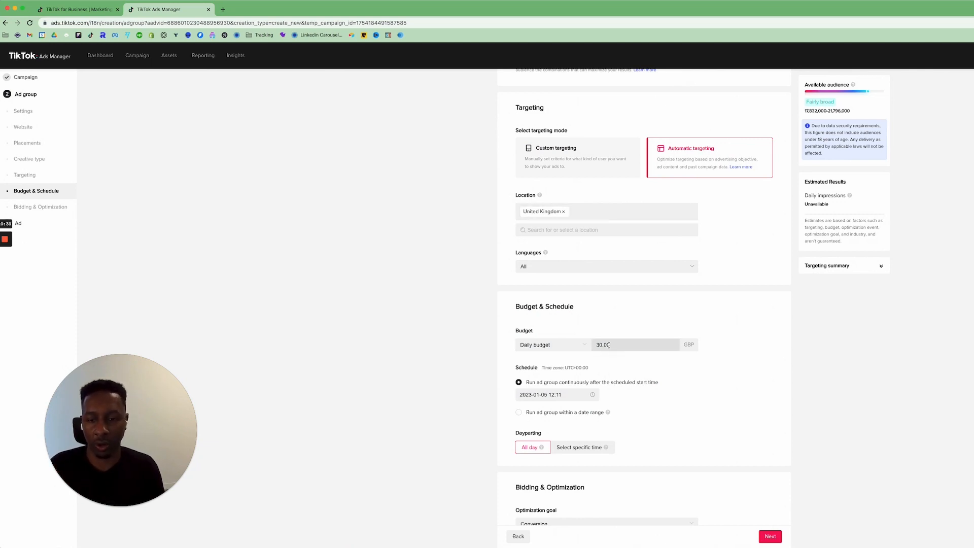
{"action": "left_click", "coordinate": [600, 344]}
{"action": "type", "text": "0"}
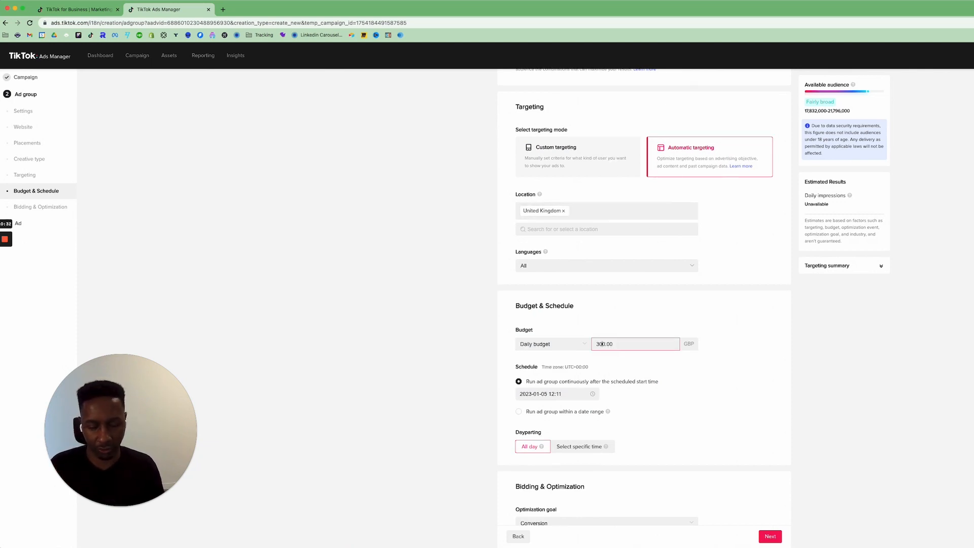
{"action": "left_click", "coordinate": [764, 341]}
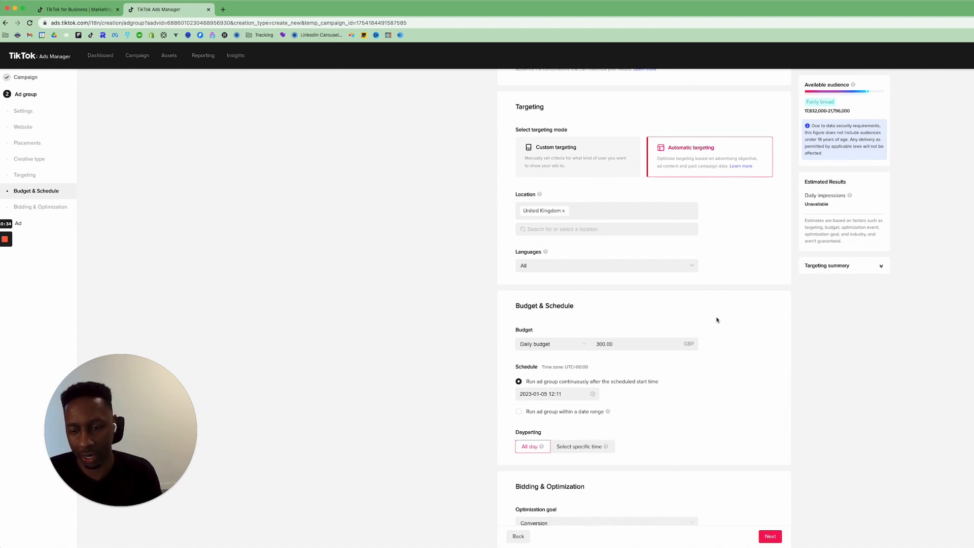
Review the ad group's optimization goal choices, including the requirement for the Value goal, and keep Conversion selected
{"action": "scroll", "coordinate": [718, 318], "scroll_direction": "down", "scroll_amount": 2}
{"action": "scroll", "coordinate": [586, 323], "scroll_direction": "down", "scroll_amount": 1}
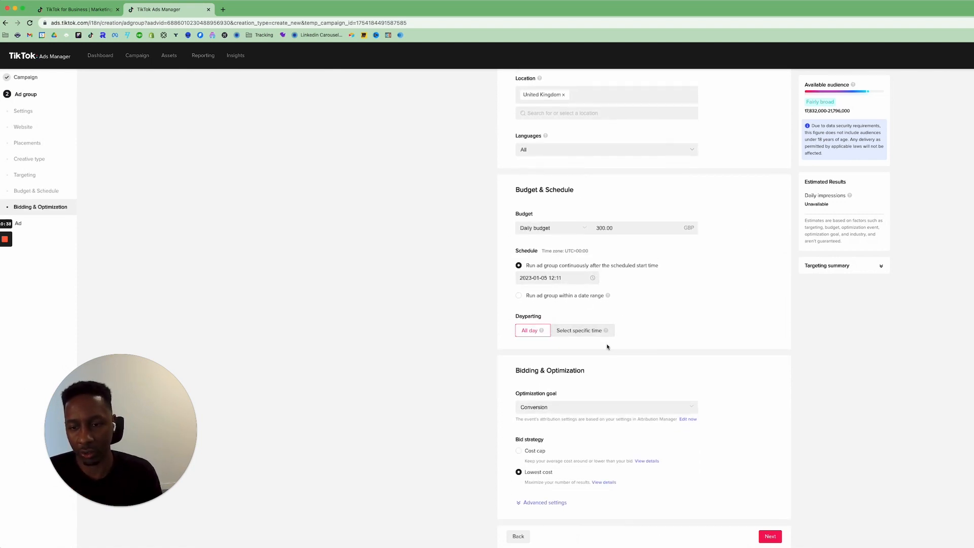
{"action": "left_click", "coordinate": [607, 409]}
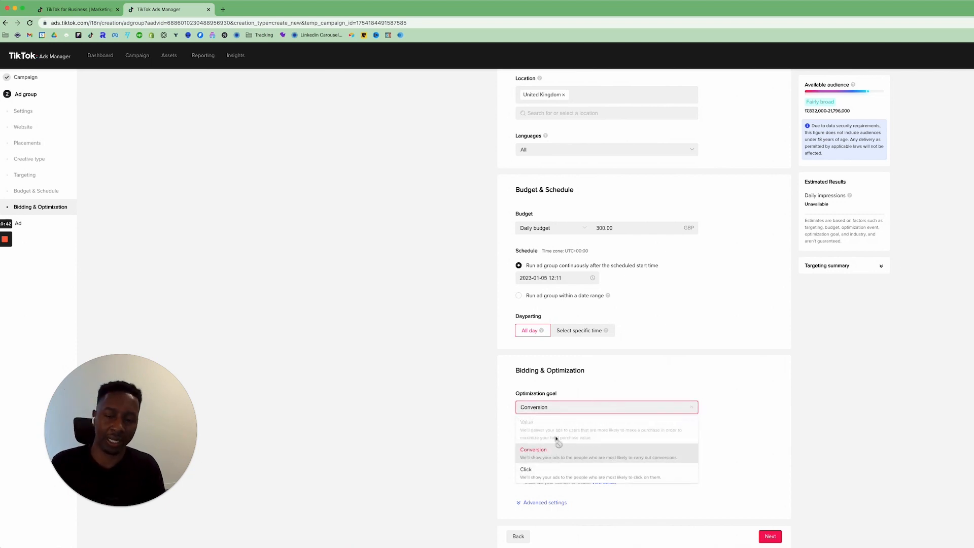
{"action": "mouse_move", "coordinate": [558, 431]}
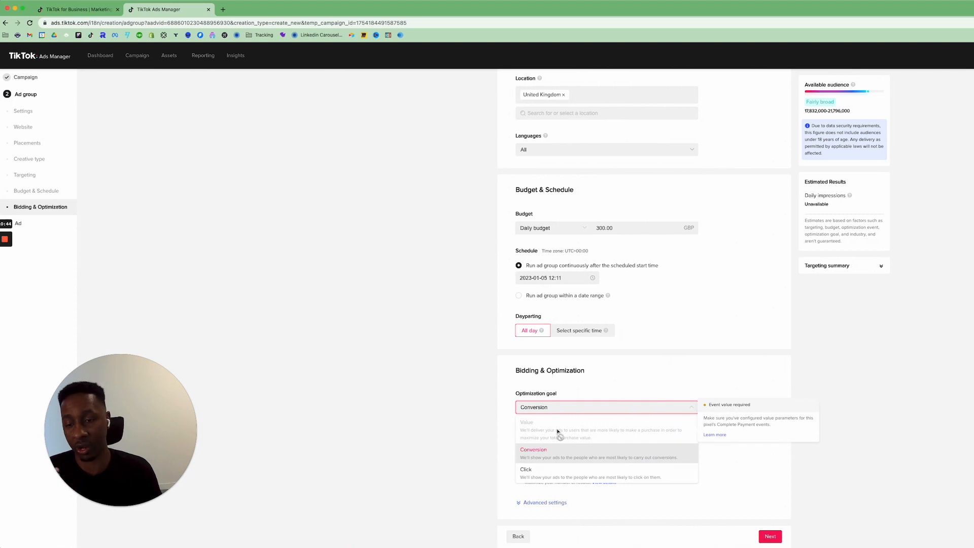
{"action": "left_click", "coordinate": [514, 427]}
{"action": "scroll", "coordinate": [553, 471], "scroll_direction": "down", "scroll_amount": 1}
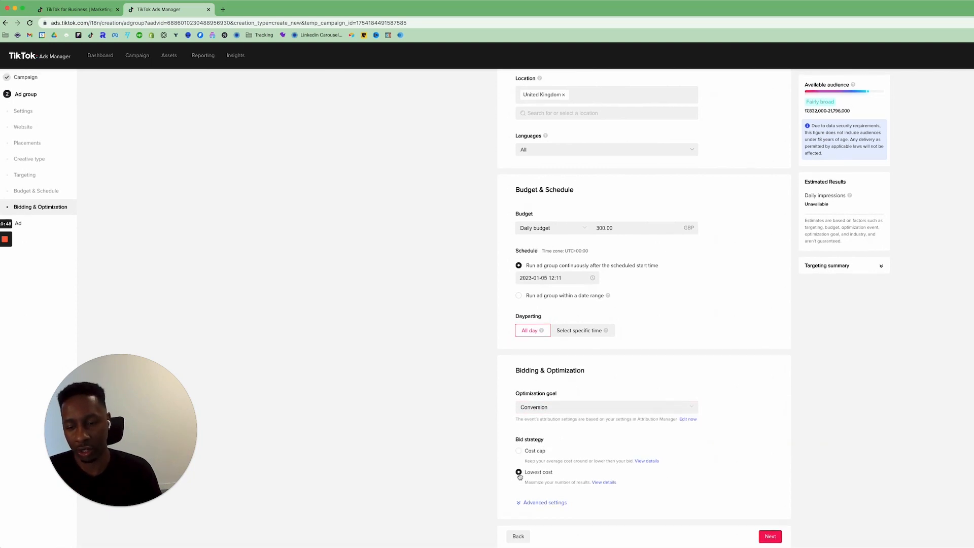
Compare the Cost cap bid strategy with Lowest cost, keep Lowest cost, and proceed to the ad setup
{"action": "left_click", "coordinate": [519, 451]}
{"action": "scroll", "coordinate": [519, 459], "scroll_direction": "down", "scroll_amount": 3}
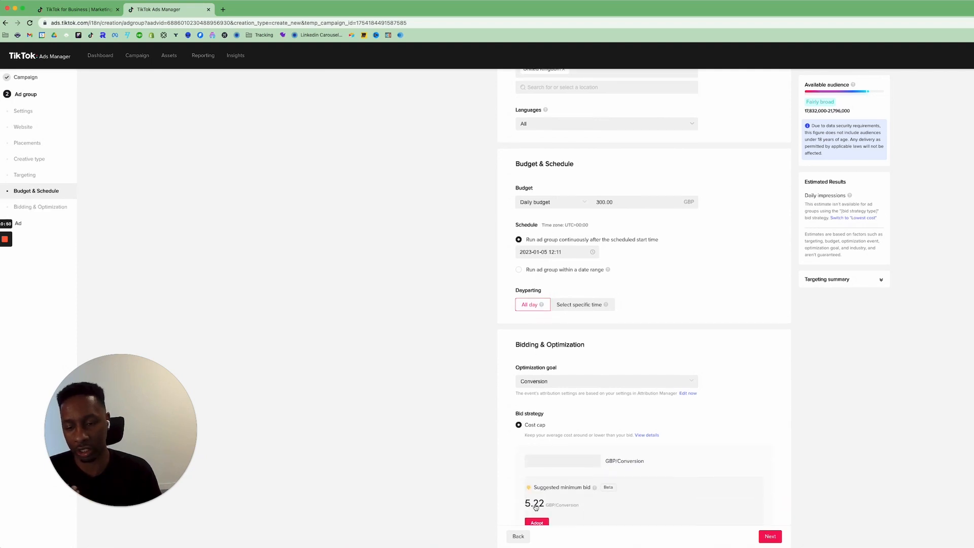
{"action": "left_click", "coordinate": [518, 472]}
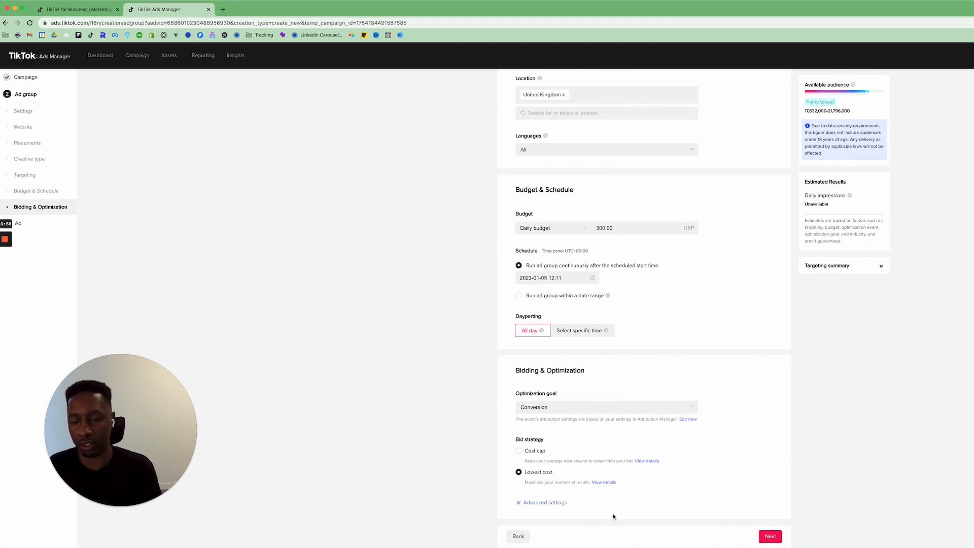
{"action": "left_click", "coordinate": [770, 537]}
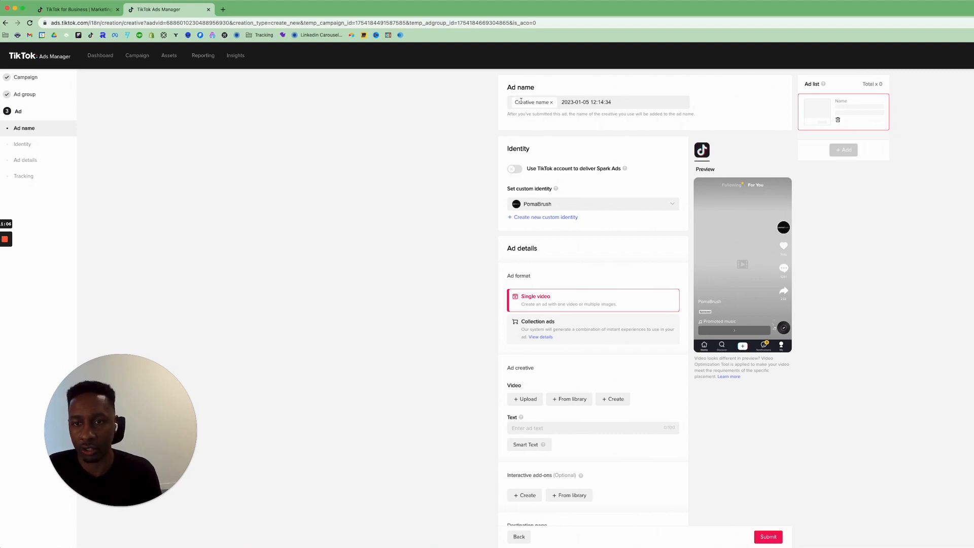
Remove the creative name tag from the ad name, add it back, and remove it again so only the timestamp is used
{"action": "left_click", "coordinate": [550, 102]}
{"action": "left_click", "coordinate": [570, 103]}
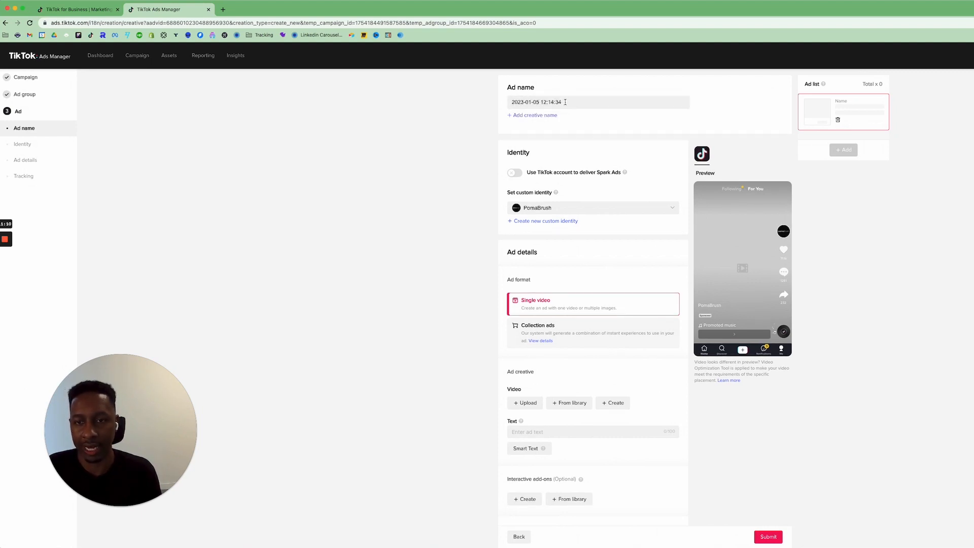
{"action": "left_click_drag", "start_coordinate": [565, 102], "coordinate": [542, 102]}
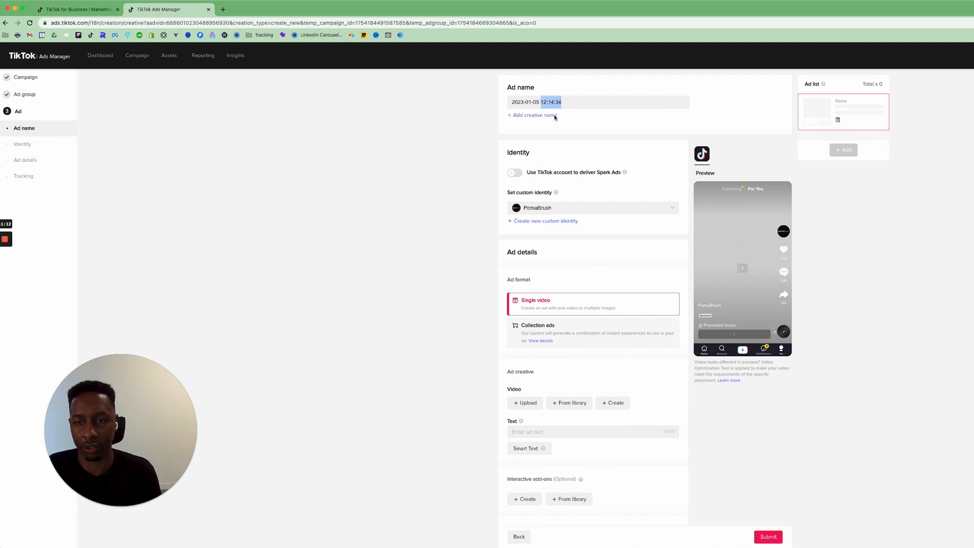
{"action": "left_click", "coordinate": [537, 116]}
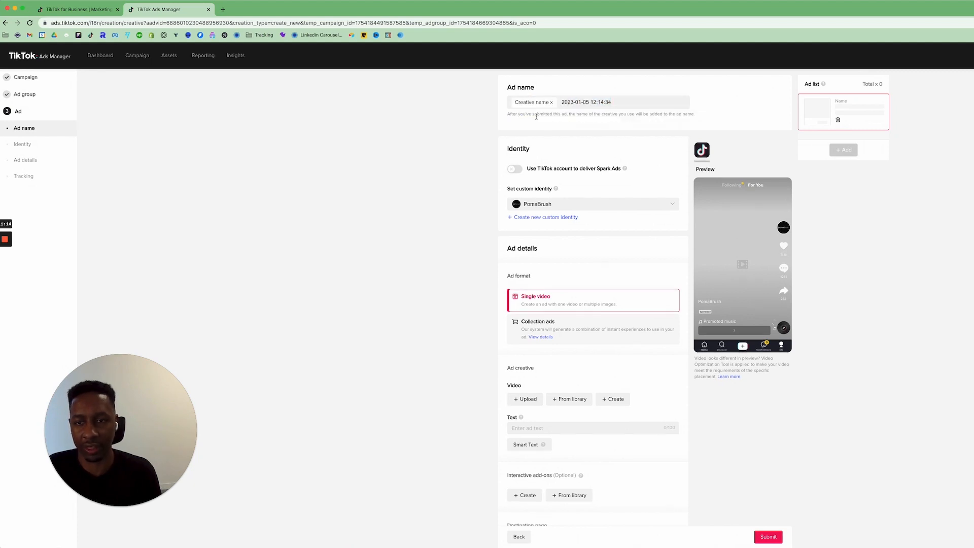
{"action": "left_click", "coordinate": [552, 102]}
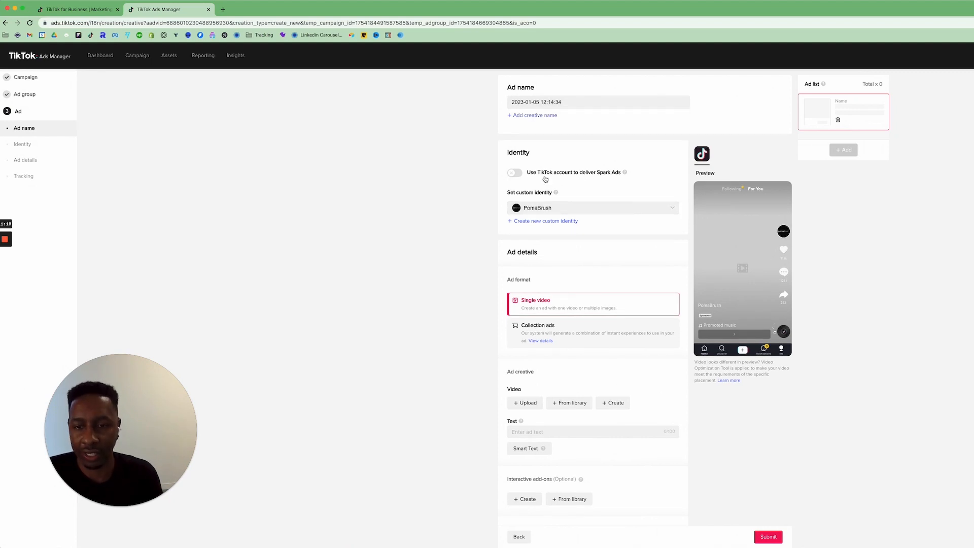
Read the explanation of Spark Ads and look at the custom identity selection
{"action": "mouse_move", "coordinate": [624, 175]}
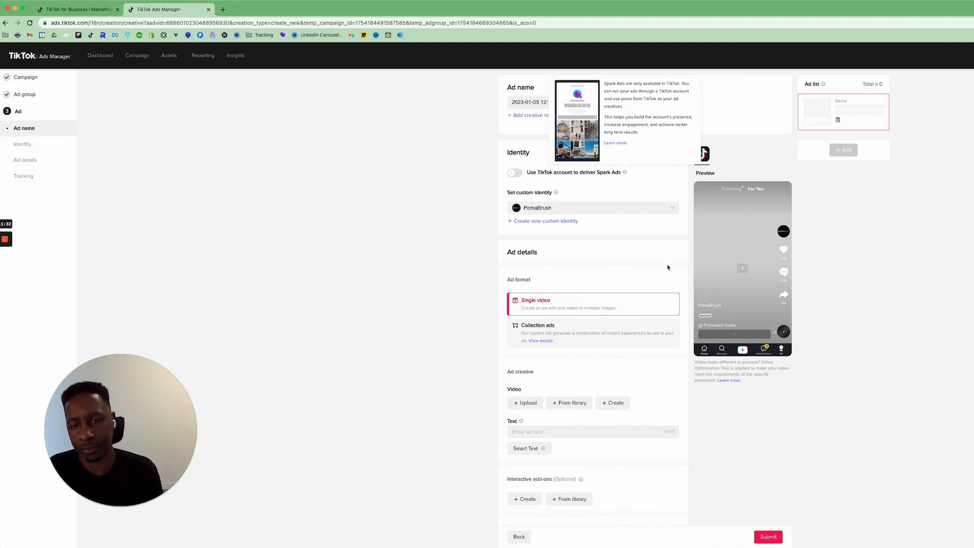
{"action": "left_click", "coordinate": [657, 210]}
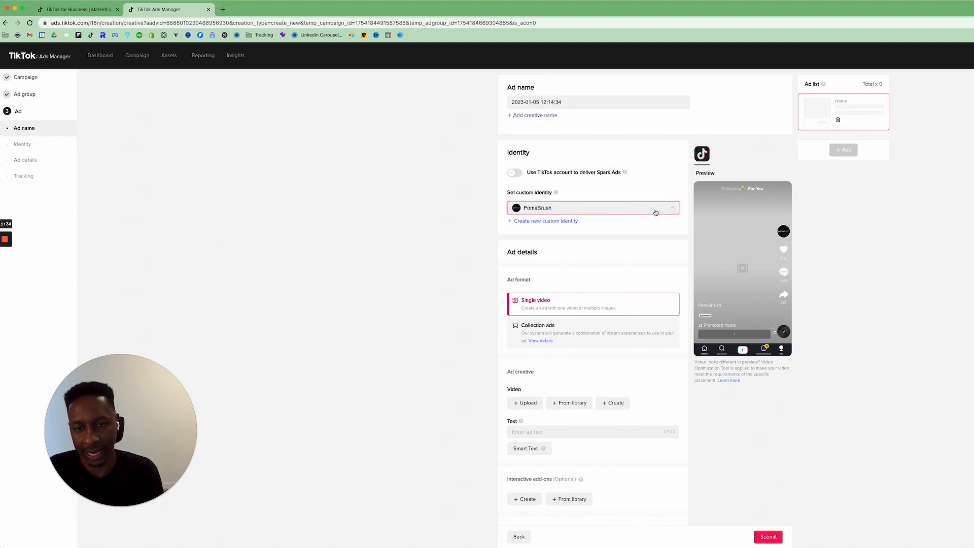
{"action": "left_click", "coordinate": [494, 219]}
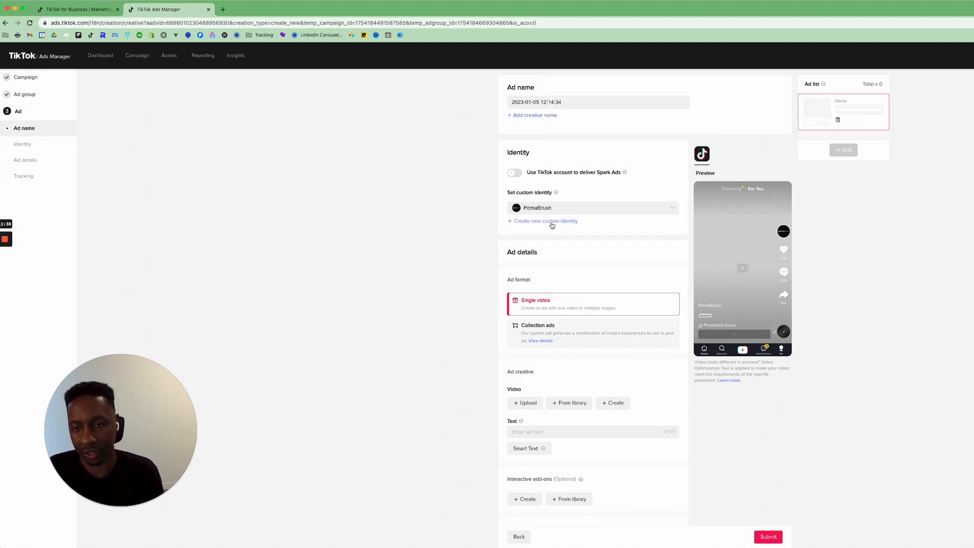
Create a new custom identity with a personal display name, keeping the default profile image without uploading a file
{"action": "left_click", "coordinate": [551, 222]}
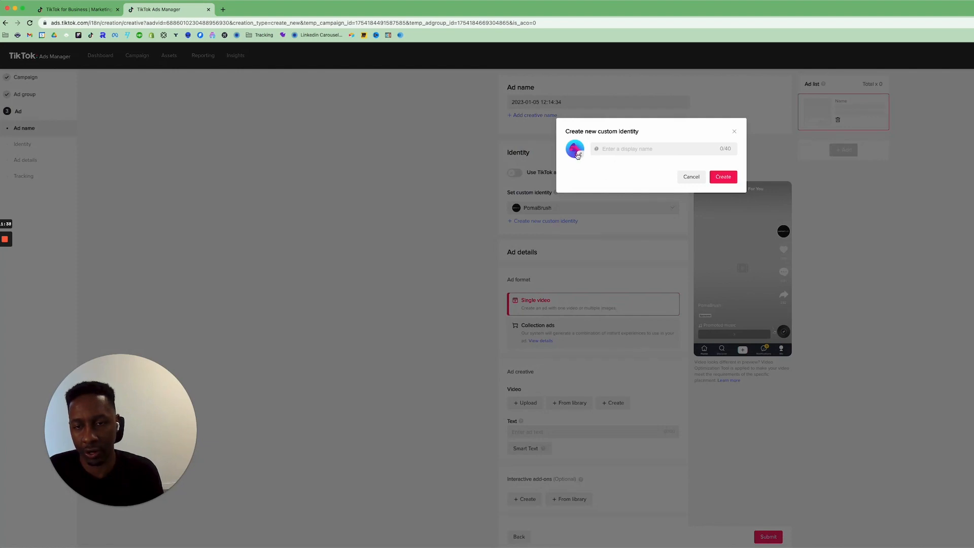
{"action": "left_click", "coordinate": [577, 154]}
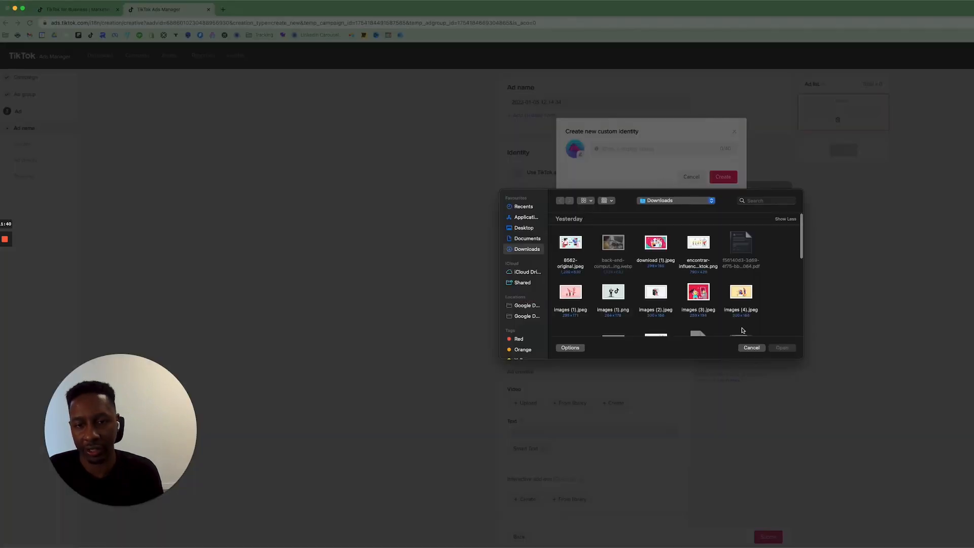
{"action": "left_click", "coordinate": [751, 348]}
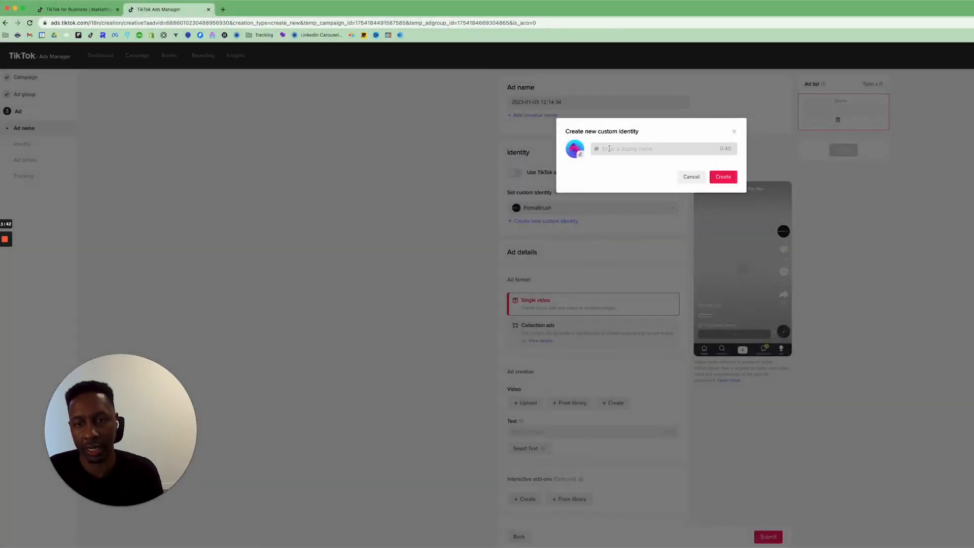
{"action": "left_click", "coordinate": [641, 150]}
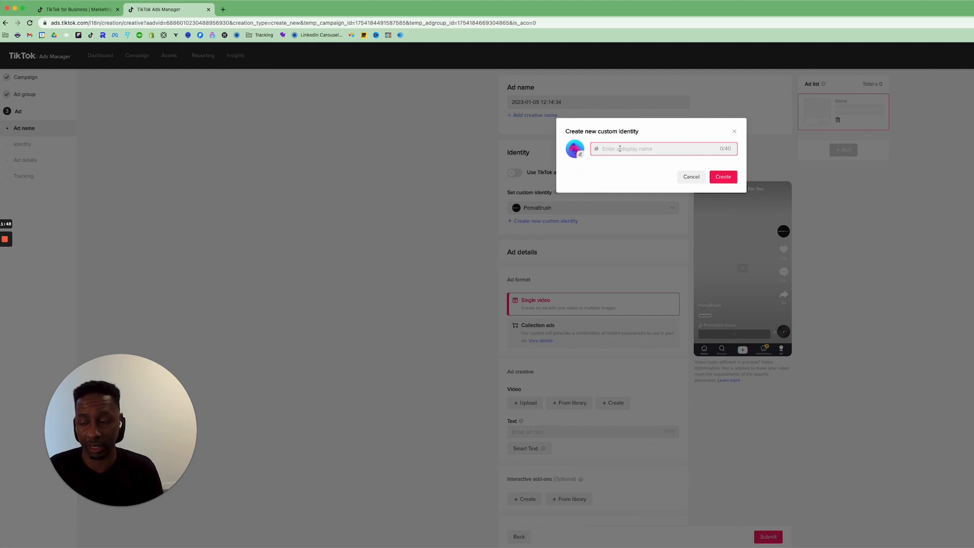
{"action": "type", "text": "And"}
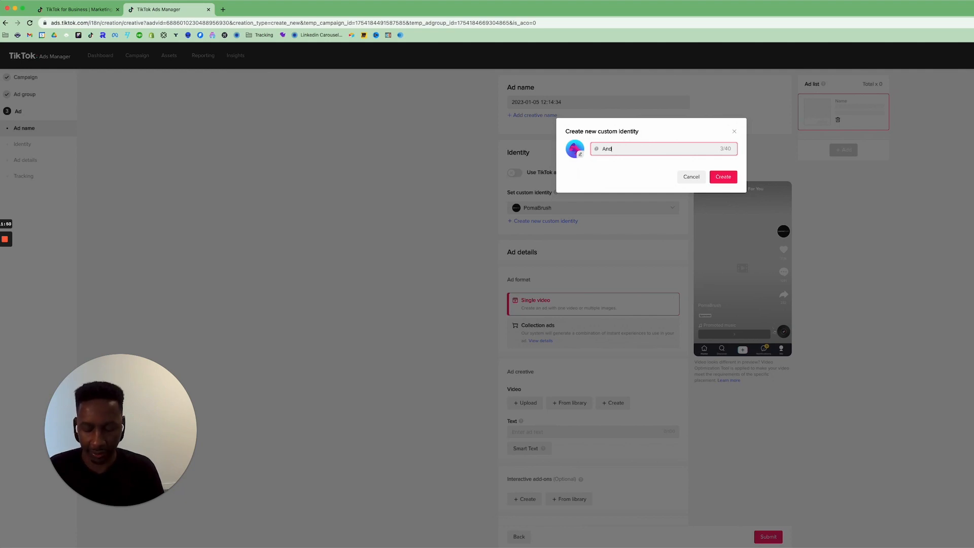
{"action": "type", "text": "rew L"}
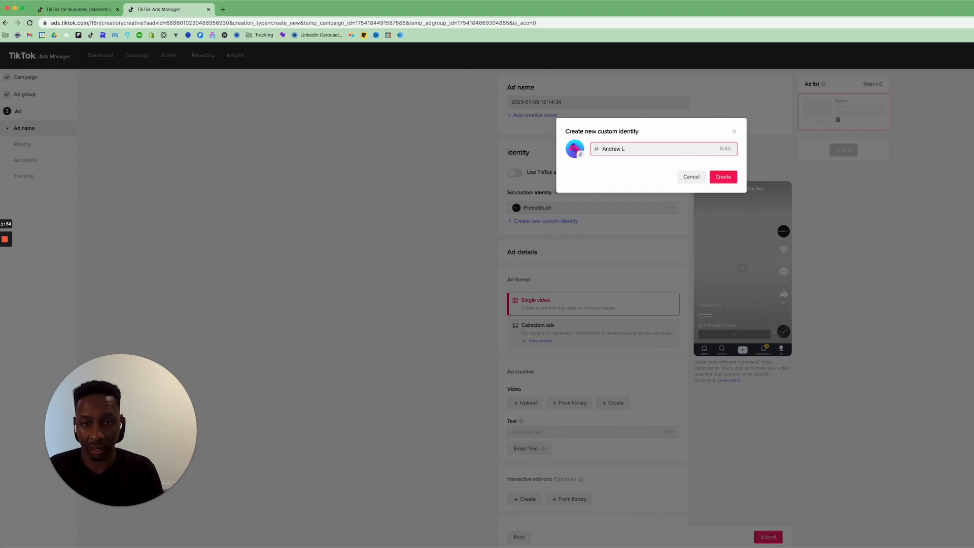
{"action": "left_click", "coordinate": [721, 177]}
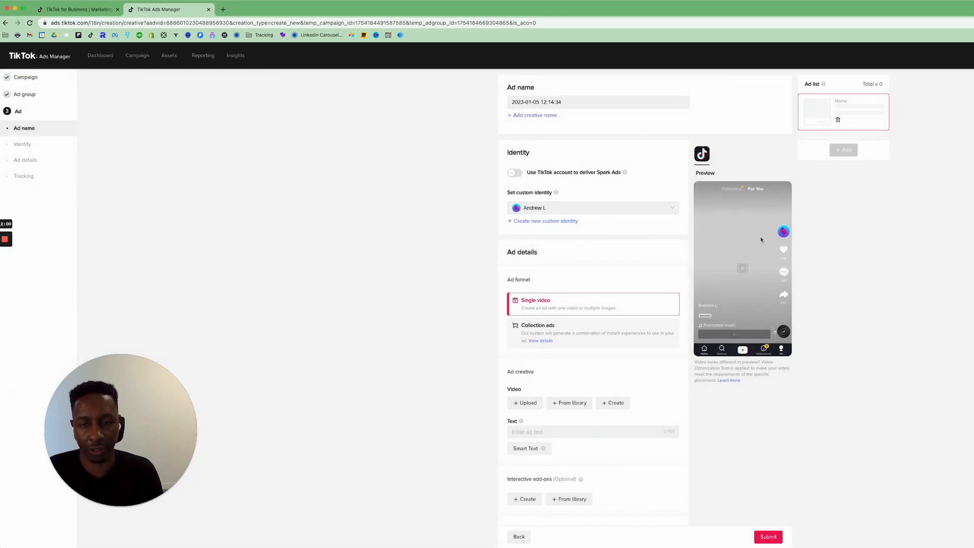
Examine the ad's format, video and text, interactive add-ons, destination page and tracking settings
{"action": "scroll", "coordinate": [601, 258], "scroll_direction": "down", "scroll_amount": 2}
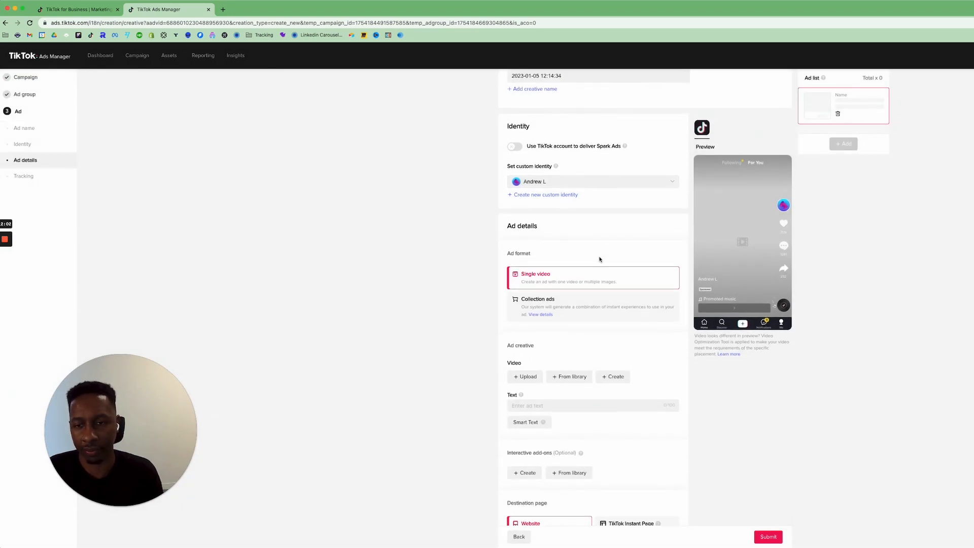
{"action": "scroll", "coordinate": [602, 256], "scroll_direction": "down", "scroll_amount": 5}
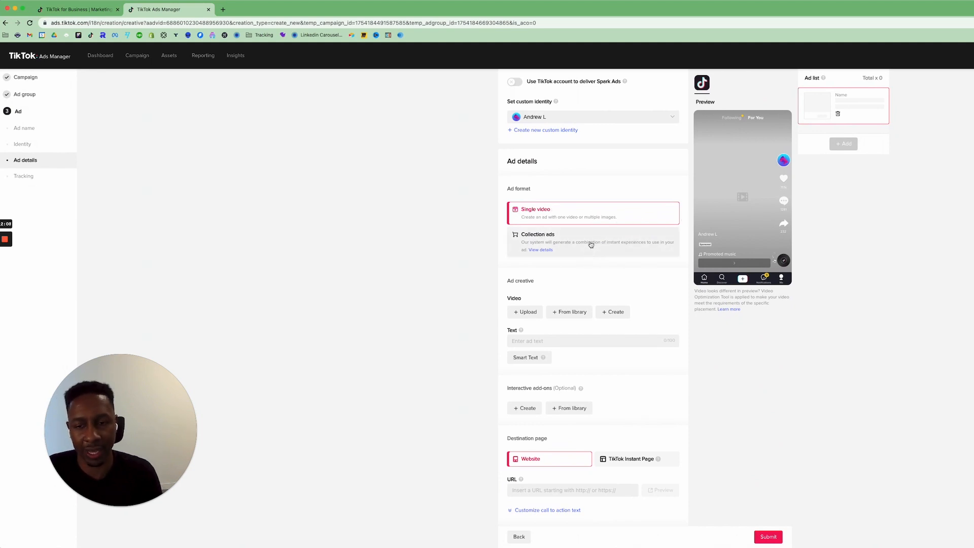
{"action": "scroll", "coordinate": [624, 289], "scroll_direction": "down", "scroll_amount": 5}
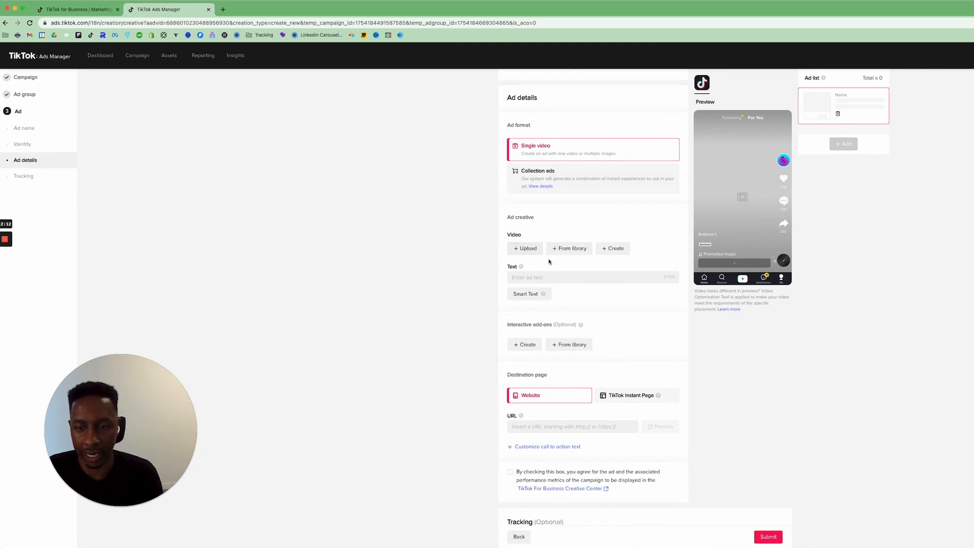
{"action": "scroll", "coordinate": [549, 261], "scroll_direction": "down", "scroll_amount": 1}
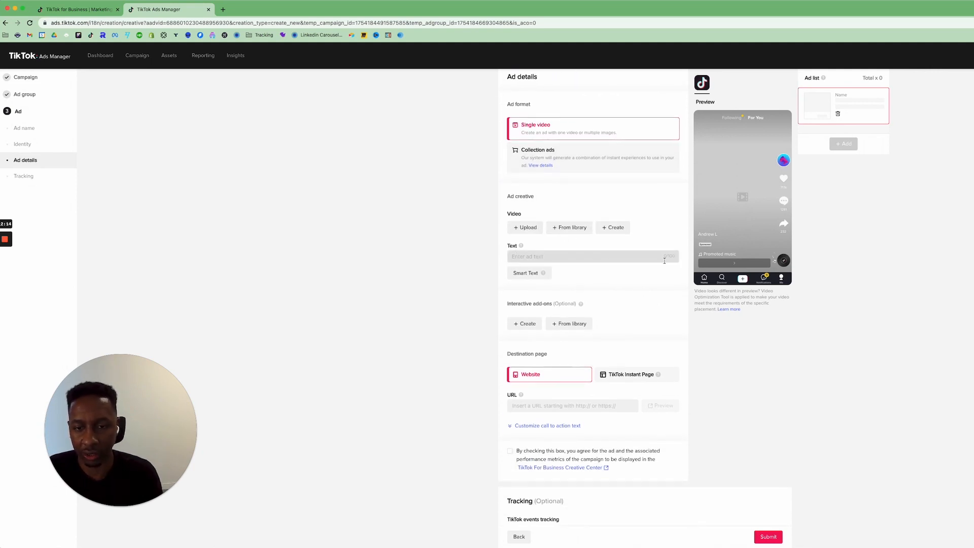
{"action": "scroll", "coordinate": [660, 261], "scroll_direction": "down", "scroll_amount": 3}
{"action": "scroll", "coordinate": [637, 239], "scroll_direction": "down", "scroll_amount": 5}
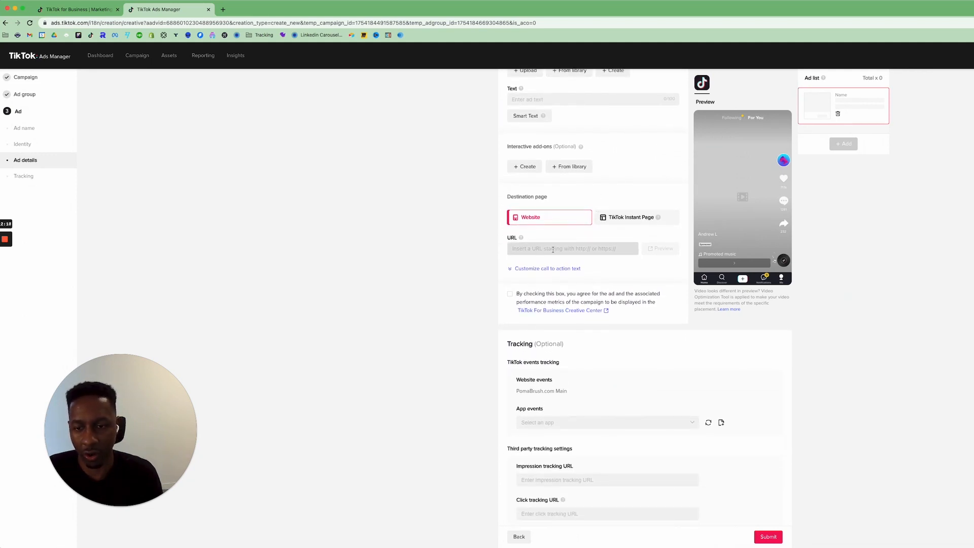
{"action": "scroll", "coordinate": [553, 250], "scroll_direction": "down", "scroll_amount": 3}
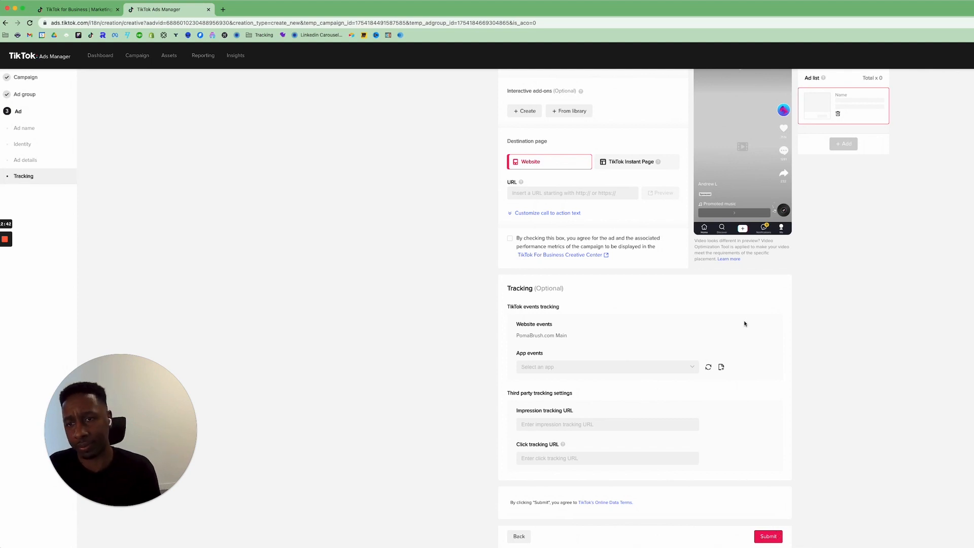
Leave the unfinished ad creation without submitting it and go to the Campaign overview
{"action": "left_click", "coordinate": [145, 61]}
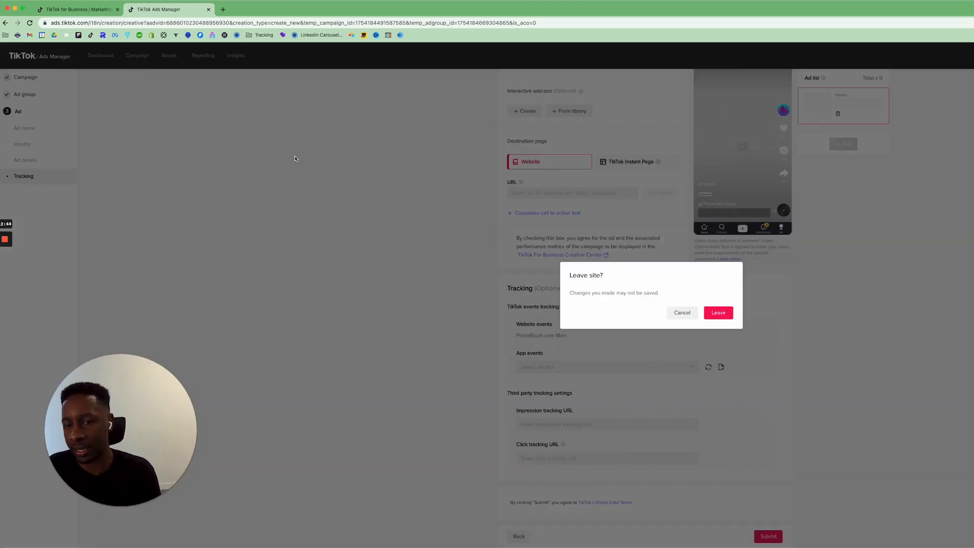
{"action": "left_click", "coordinate": [728, 317]}
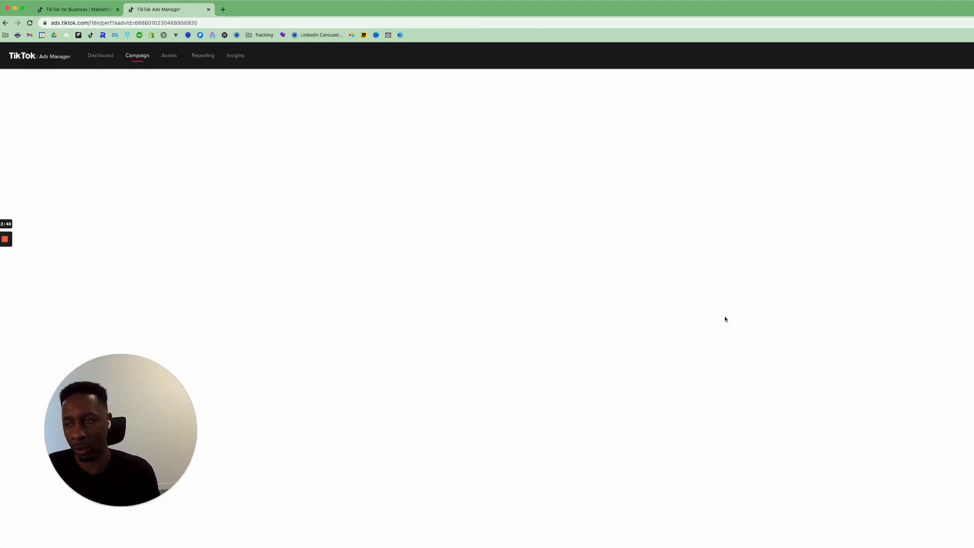